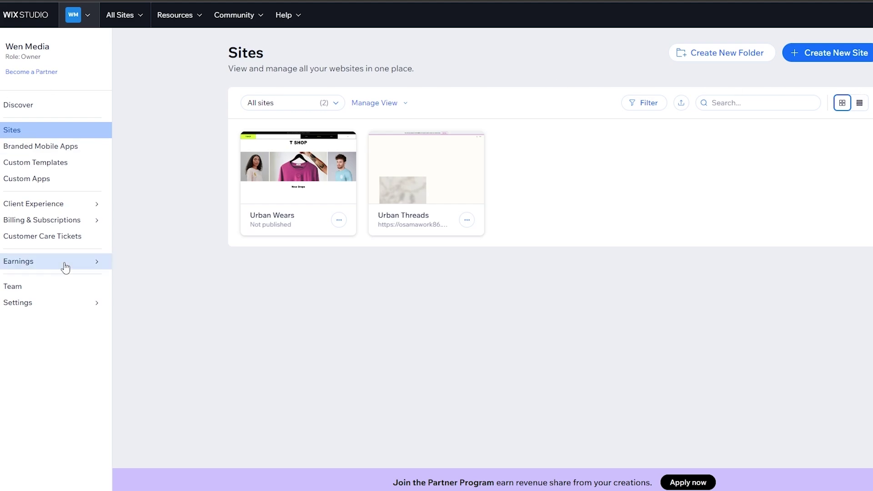
- Open the account's Payment Methods page under Billing & Subscriptions
{"action": "mouse_move", "coordinate": [66, 224]}
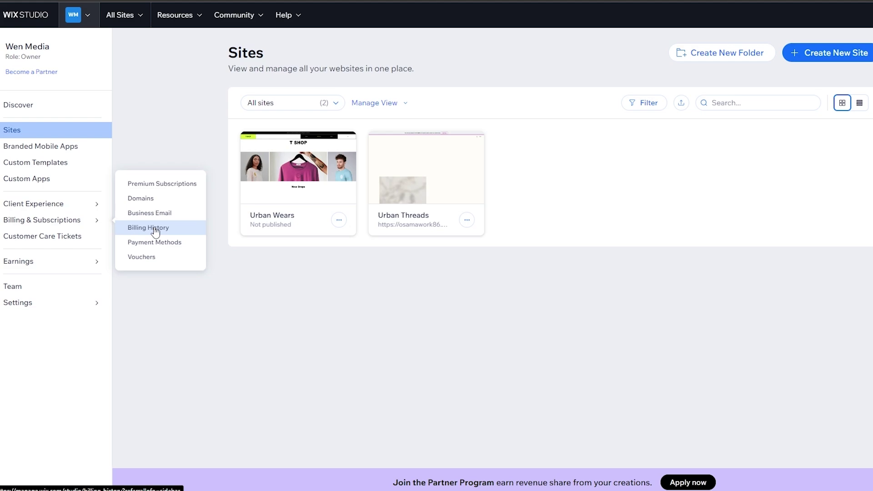
{"action": "left_click", "coordinate": [156, 241]}
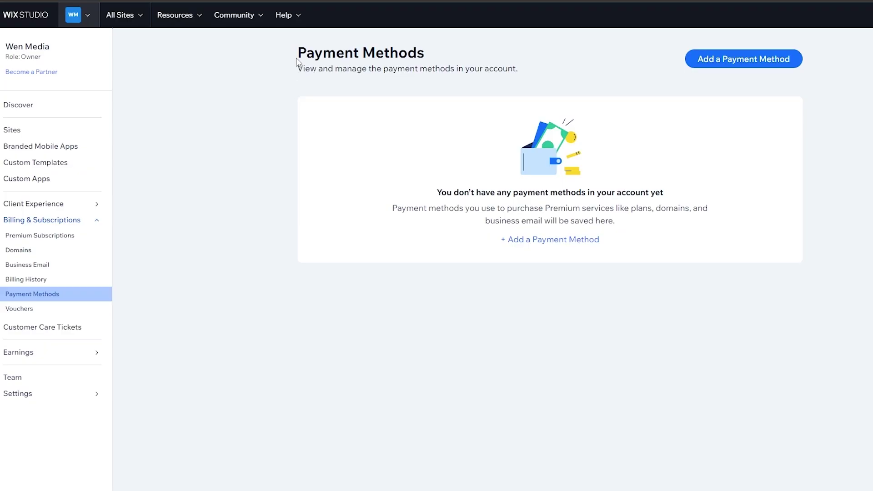
{"action": "left_click_drag", "start_coordinate": [296, 61], "coordinate": [411, 69]}
{"action": "left_click", "coordinate": [418, 69]}
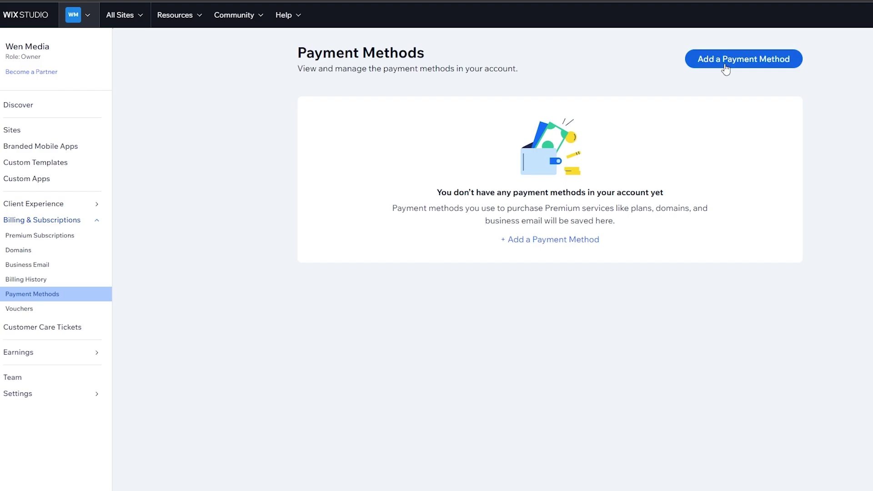
- Review the Add a Payment Method form, then close it without saving
{"action": "left_click", "coordinate": [723, 66]}
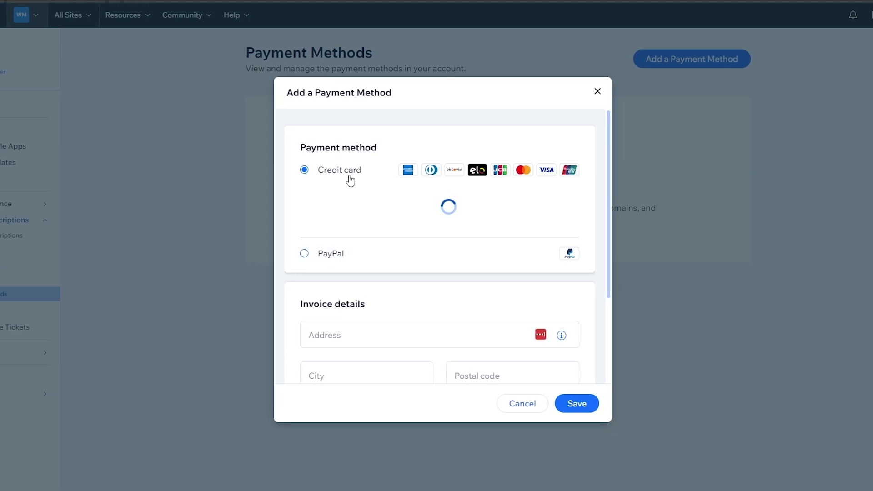
{"action": "scroll", "coordinate": [306, 346], "scroll_direction": "down", "scroll_amount": 5}
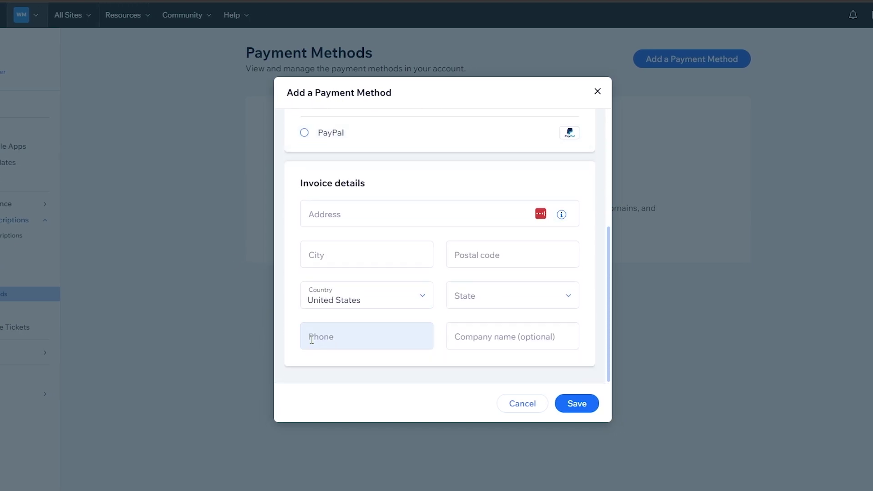
{"action": "scroll", "coordinate": [311, 341], "scroll_direction": "up", "scroll_amount": 5}
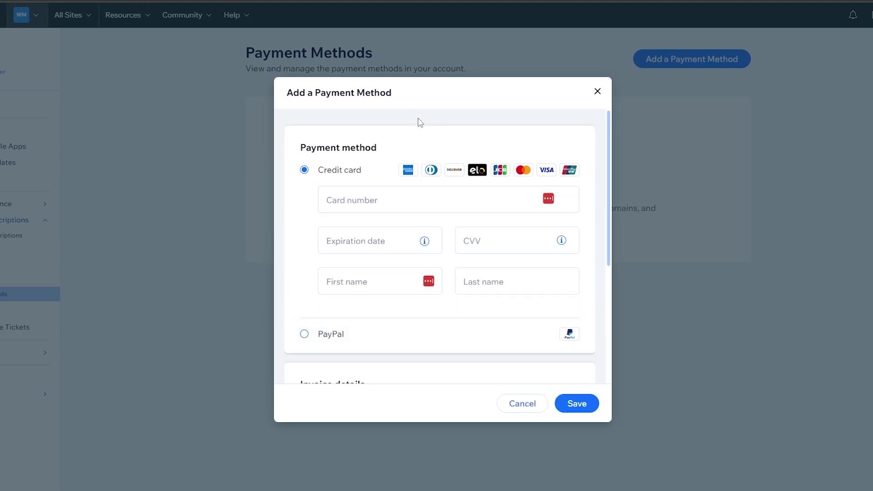
{"action": "scroll", "coordinate": [370, 228], "scroll_direction": "down", "scroll_amount": 3}
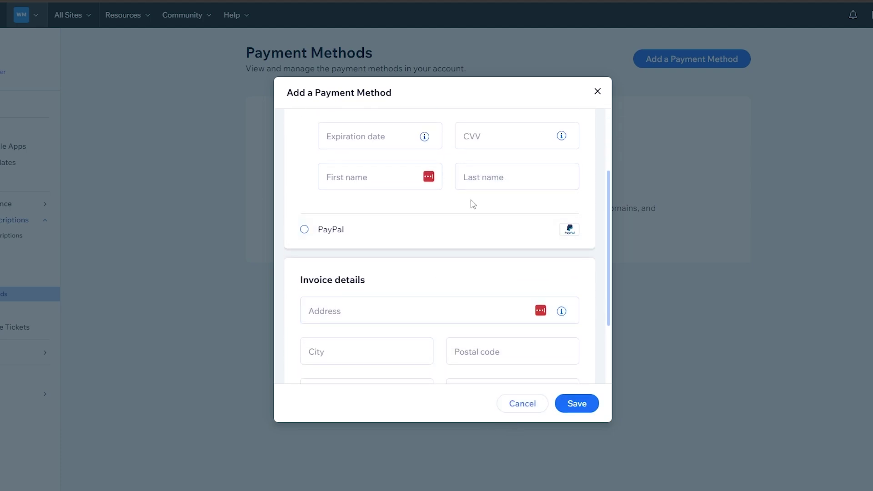
{"action": "scroll", "coordinate": [577, 268], "scroll_direction": "up", "scroll_amount": 3}
{"action": "scroll", "coordinate": [577, 307], "scroll_direction": "down", "scroll_amount": 5}
{"action": "left_click", "coordinate": [598, 91]}
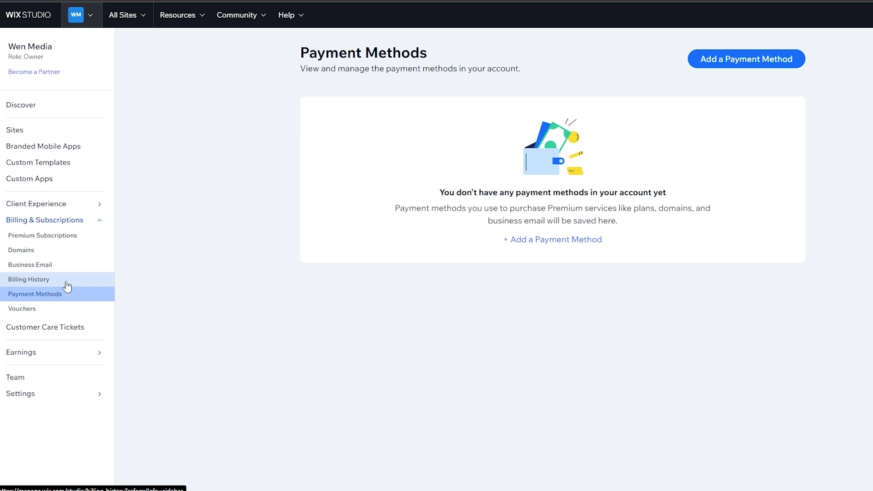
- Go from Premium Subscriptions to Sites and open the Urban Wears site in the editor
{"action": "left_click", "coordinate": [72, 236]}
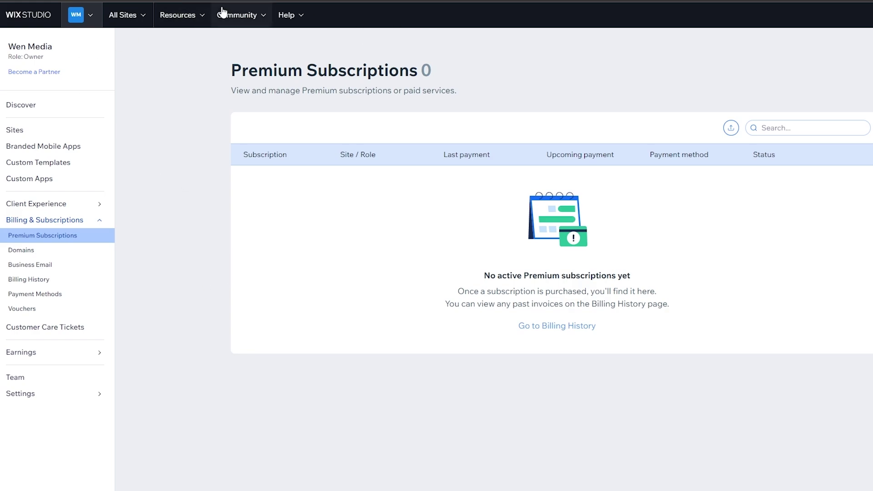
{"action": "left_click", "coordinate": [15, 130]}
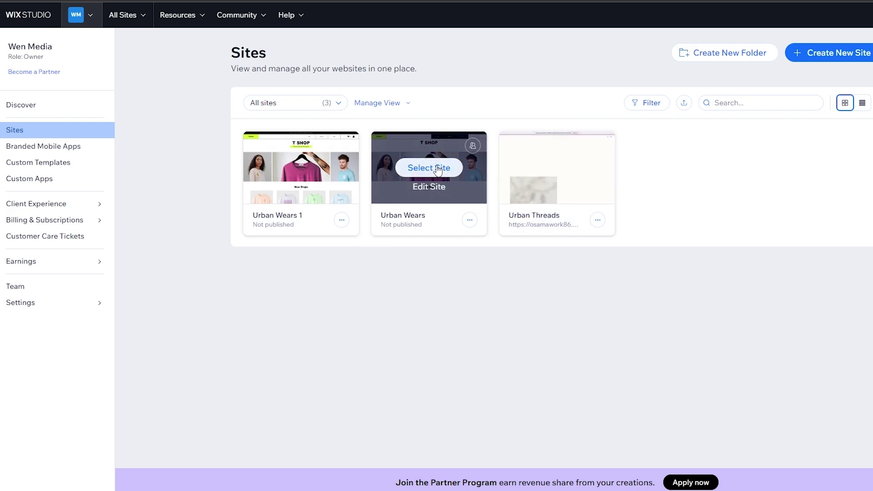
{"action": "left_click", "coordinate": [419, 187]}
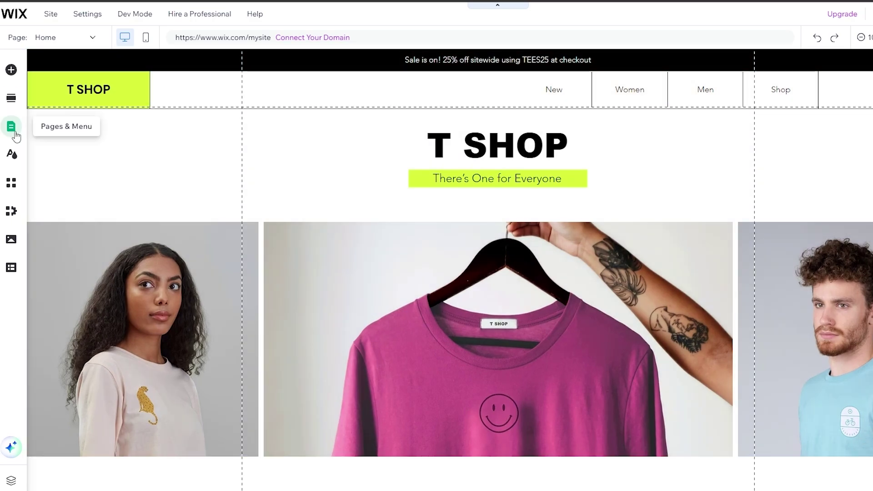
- Open Store Pages > Cart Page, select the cart and open Manage Payments
{"action": "left_click", "coordinate": [11, 126]}
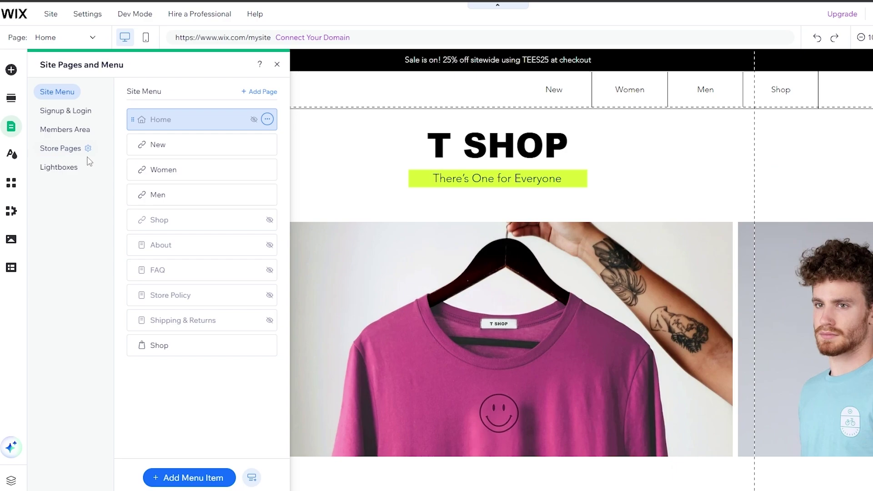
{"action": "left_click", "coordinate": [48, 150]}
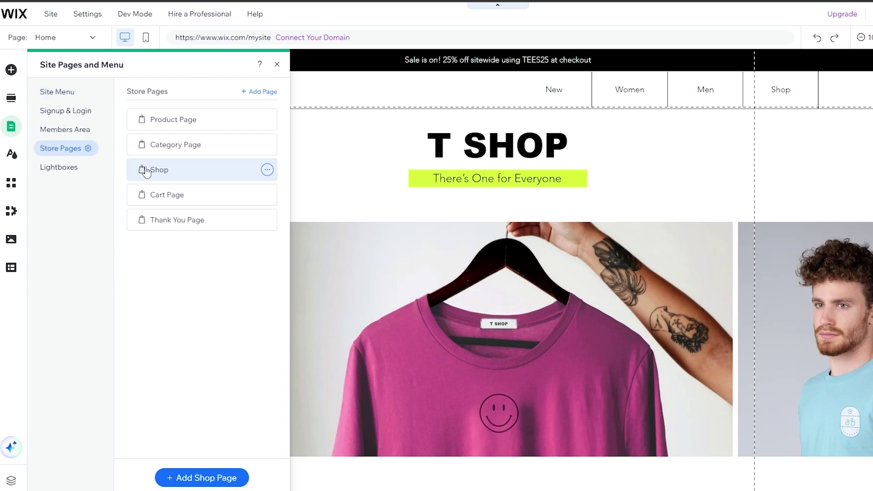
{"action": "left_click", "coordinate": [185, 203]}
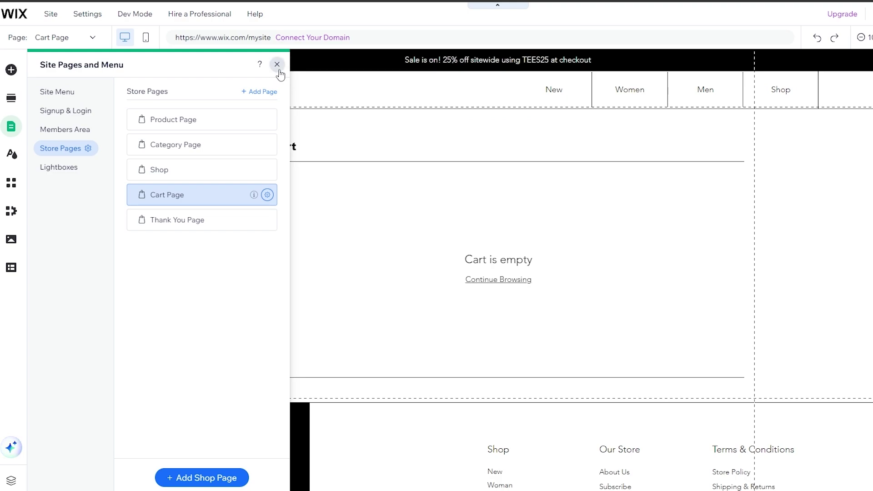
{"action": "left_click", "coordinate": [277, 64]}
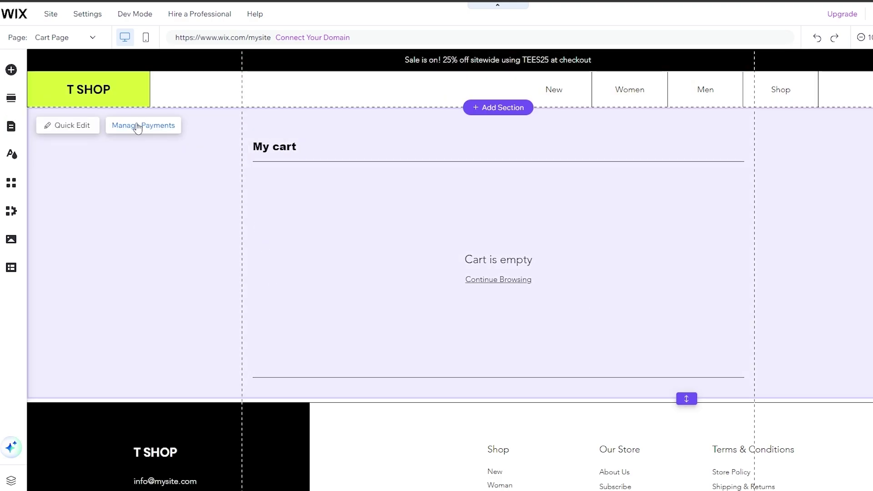
{"action": "left_click", "coordinate": [202, 142]}
{"action": "left_click", "coordinate": [298, 83]}
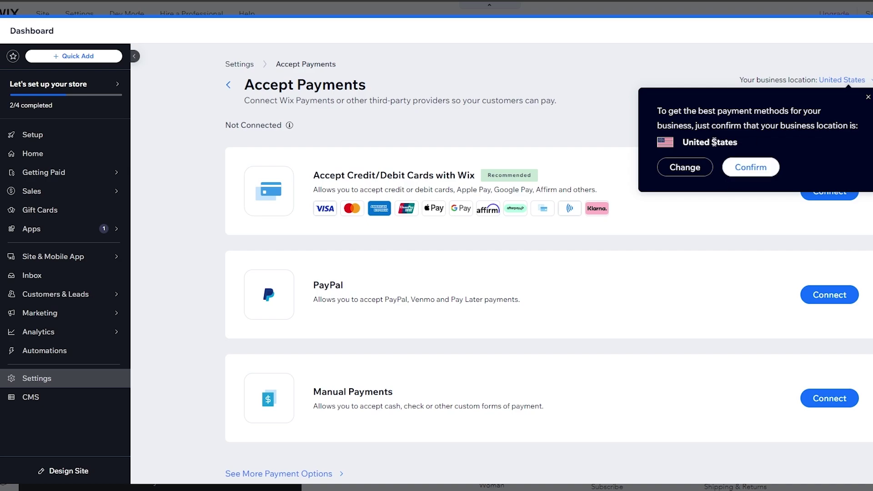
- Confirm United States as the business location on Accept Payments
{"action": "left_click", "coordinate": [733, 167]}
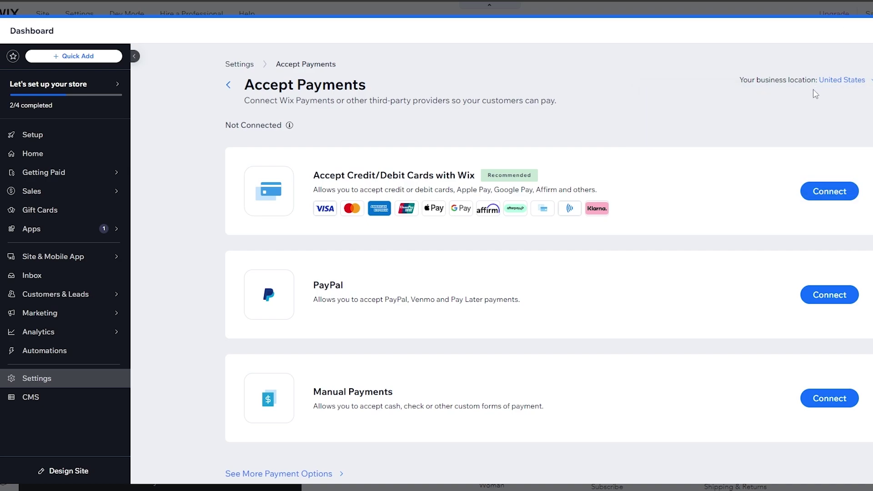
{"action": "scroll", "coordinate": [291, 195], "scroll_direction": "down", "scroll_amount": 1}
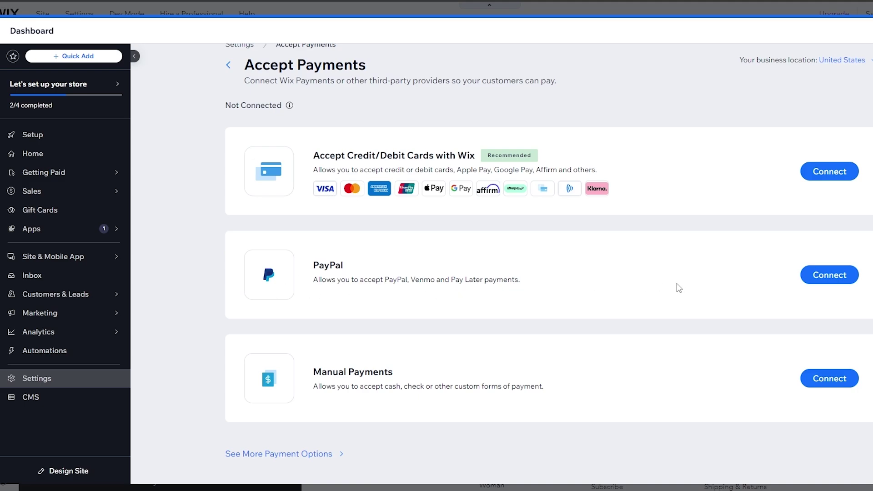
{"action": "left_click", "coordinate": [826, 282]}
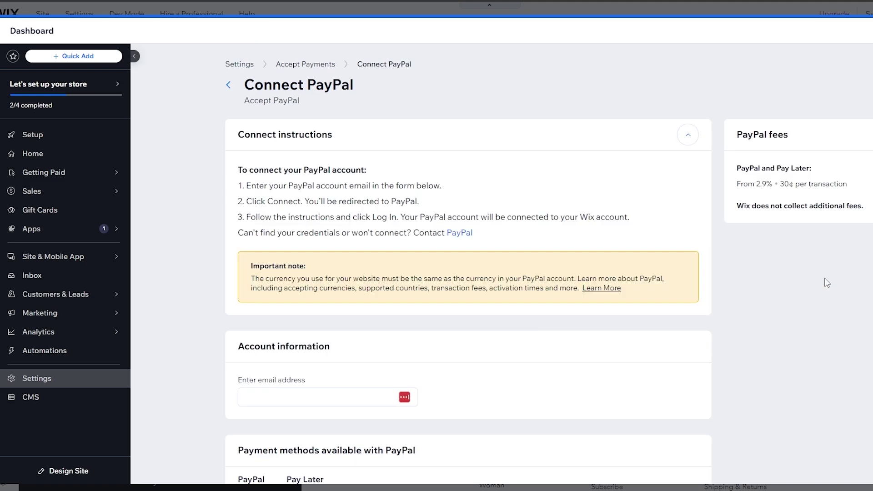
{"action": "scroll", "coordinate": [545, 295], "scroll_direction": "down", "scroll_amount": 3}
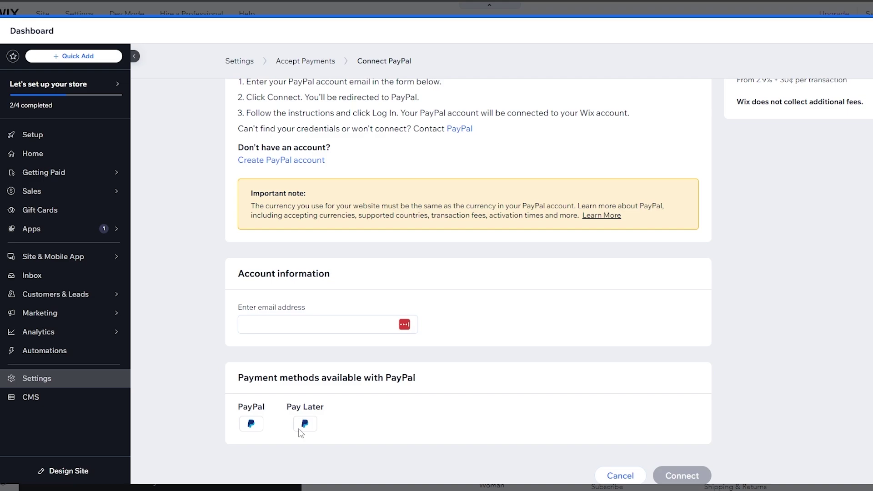
{"action": "left_click_drag", "start_coordinate": [258, 379], "coordinate": [396, 387]}
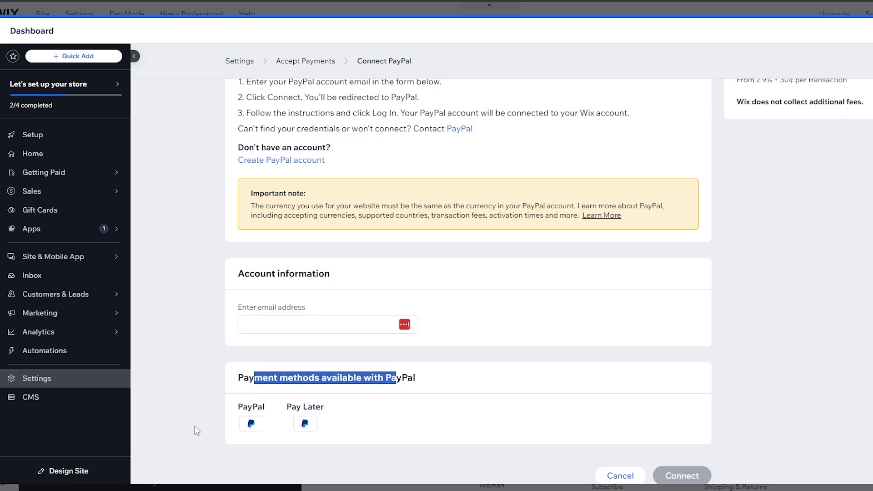
{"action": "scroll", "coordinate": [603, 415], "scroll_direction": "down", "scroll_amount": 1}
{"action": "scroll", "coordinate": [663, 417], "scroll_direction": "up", "scroll_amount": 4}
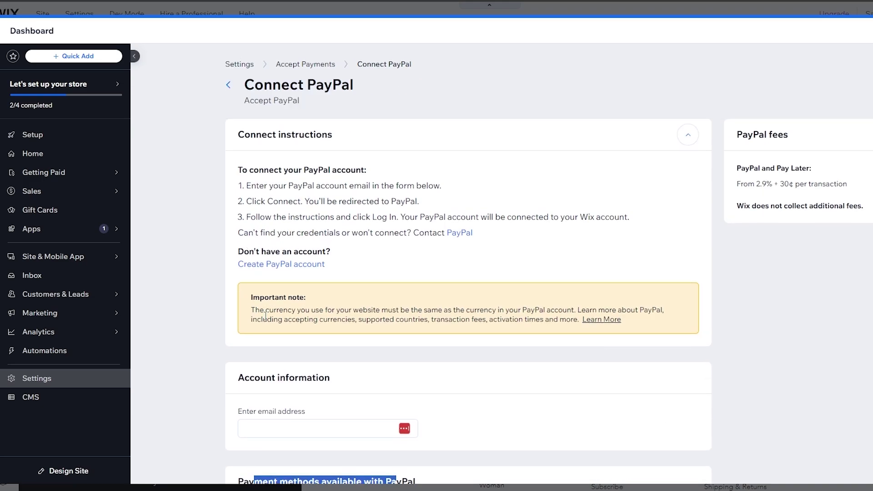
{"action": "left_click_drag", "start_coordinate": [251, 311], "coordinate": [577, 311]}
{"action": "left_click", "coordinate": [300, 313]}
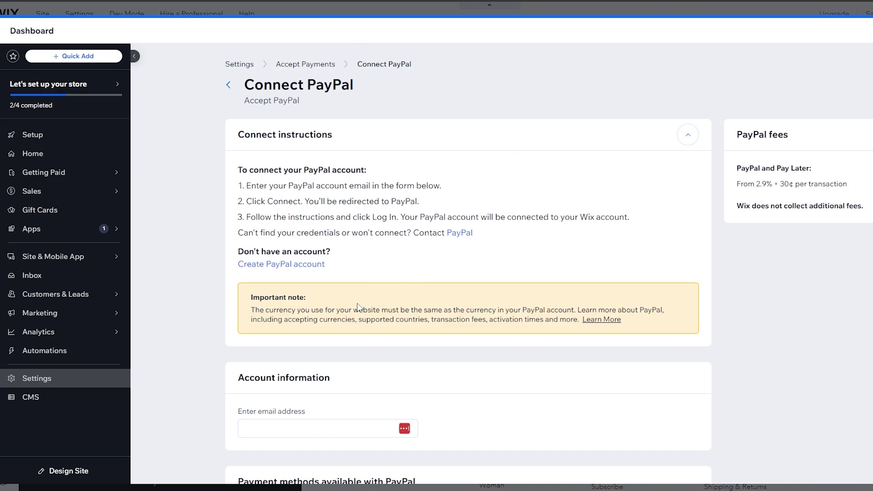
{"action": "left_click_drag", "start_coordinate": [357, 309], "coordinate": [552, 311]}
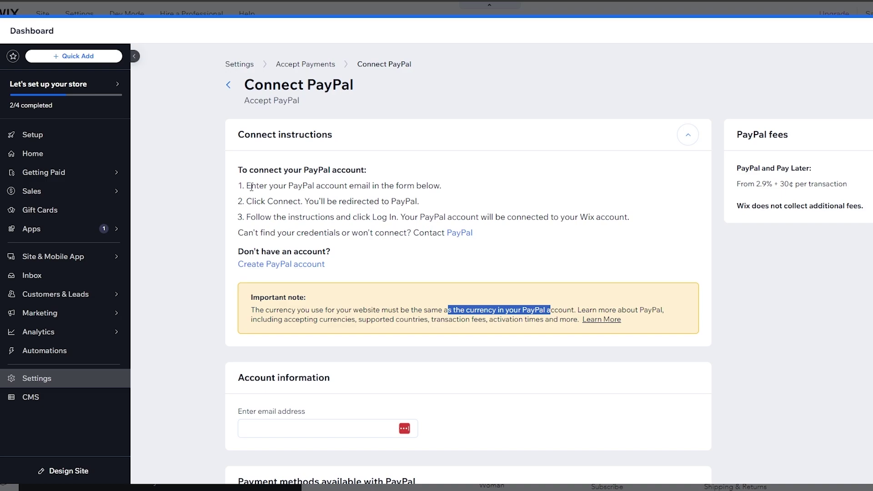
{"action": "left_click_drag", "start_coordinate": [252, 187], "coordinate": [481, 238]}
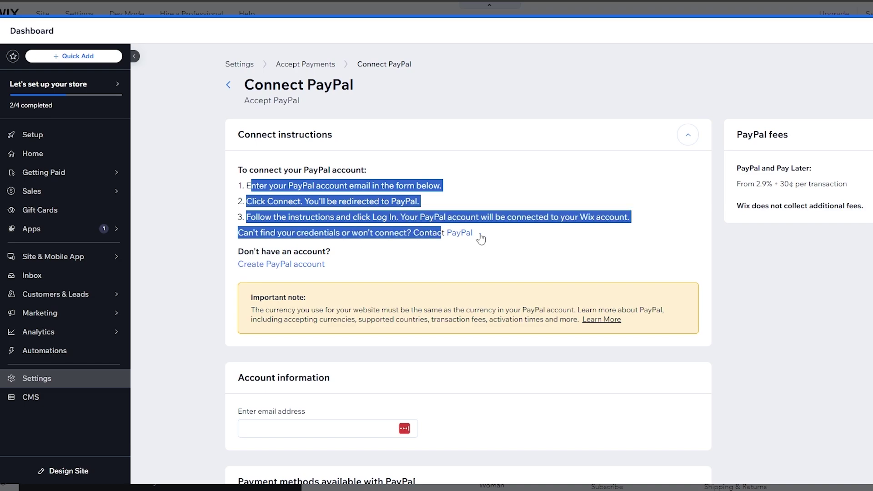
{"action": "left_click", "coordinate": [605, 246]}
{"action": "scroll", "coordinate": [604, 245], "scroll_direction": "down", "scroll_amount": 2}
{"action": "scroll", "coordinate": [655, 245], "scroll_direction": "up", "scroll_amount": 2}
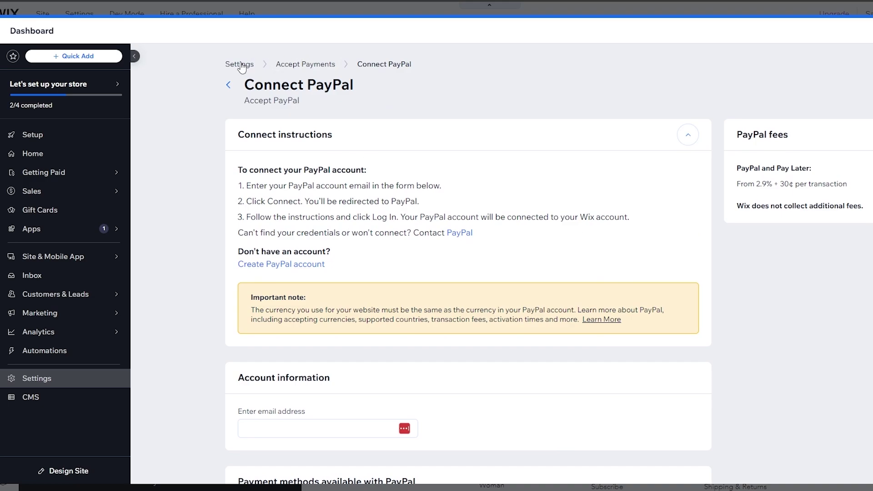
- Connect Wix Payments after answering 'No, I DO NOT', accepting the terms and keeping card, Apple Pay and Google Pay
{"action": "left_click", "coordinate": [228, 86]}
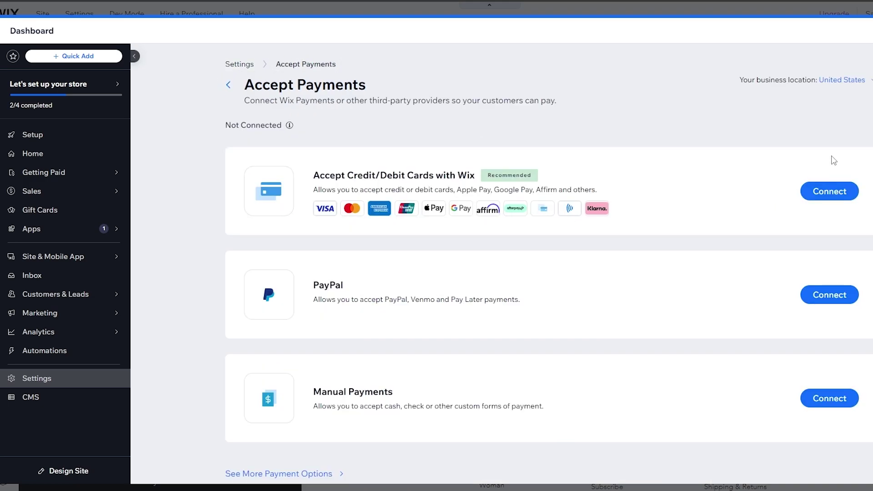
{"action": "left_click", "coordinate": [829, 191]}
{"action": "scroll", "coordinate": [336, 136], "scroll_direction": "down", "scroll_amount": 1}
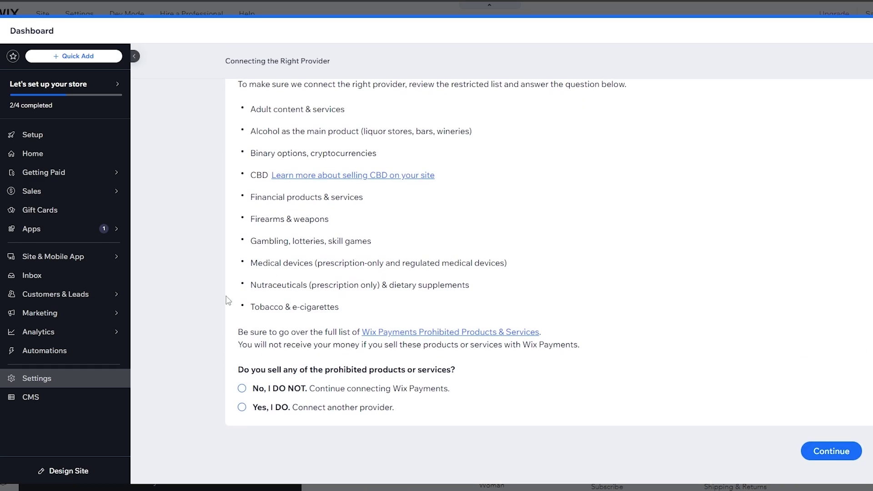
{"action": "left_click", "coordinate": [242, 390]}
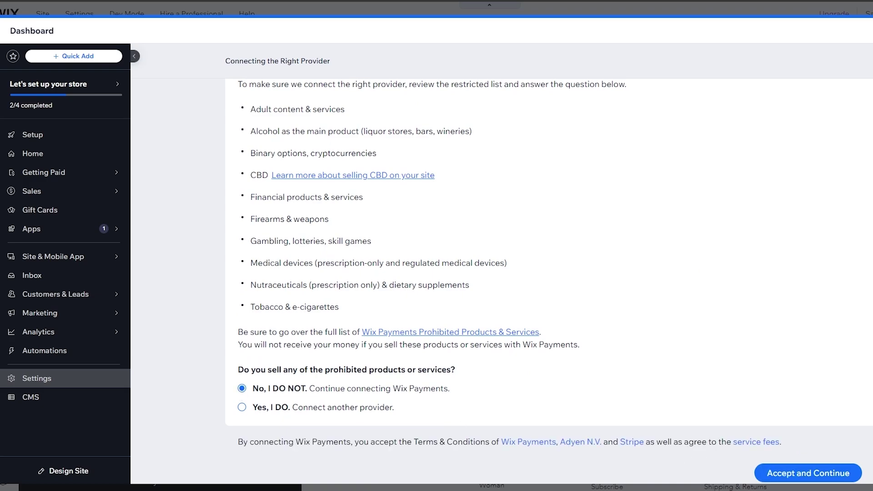
{"action": "left_click", "coordinate": [773, 473]}
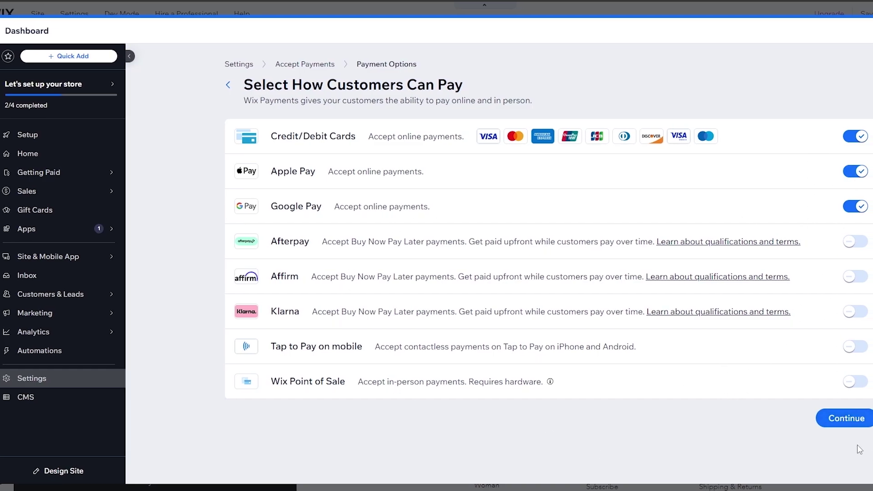
{"action": "left_click", "coordinate": [851, 418]}
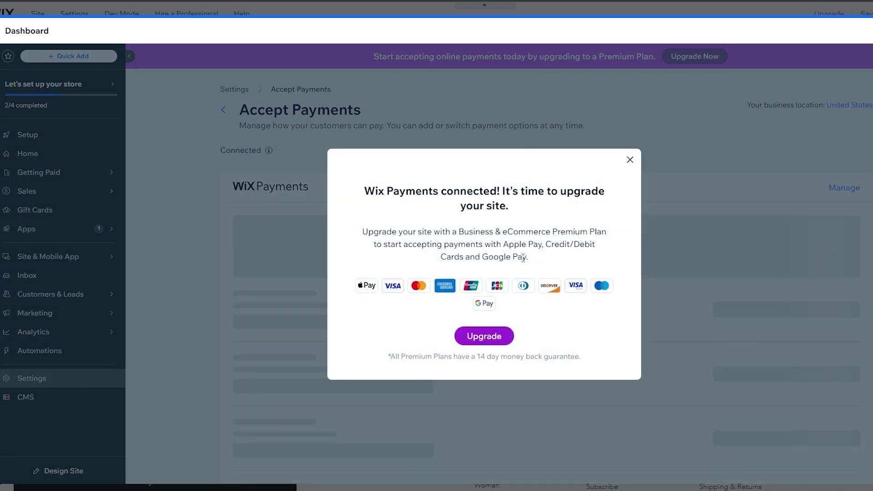
{"action": "left_click_drag", "start_coordinate": [382, 189], "coordinate": [551, 208]}
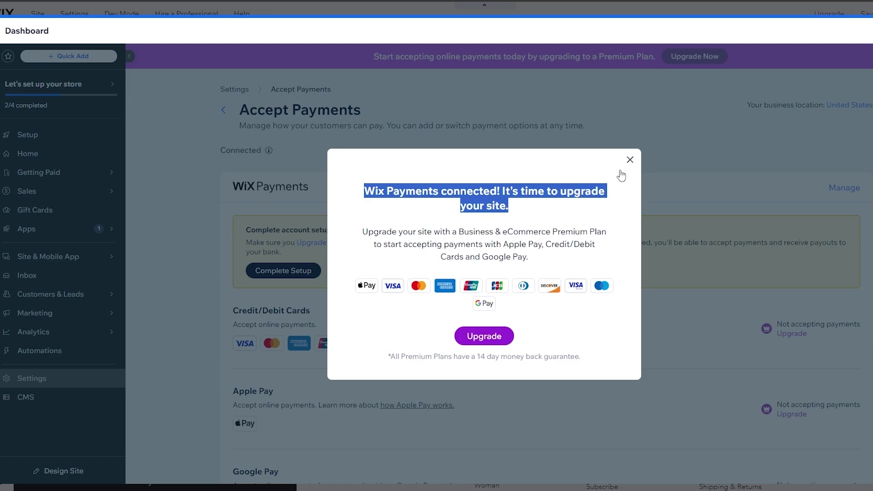
- Dismiss the upgrade prompt on the Cart Page
{"action": "left_click", "coordinate": [630, 160]}
{"action": "scroll", "coordinate": [644, 174], "scroll_direction": "down", "scroll_amount": 5}
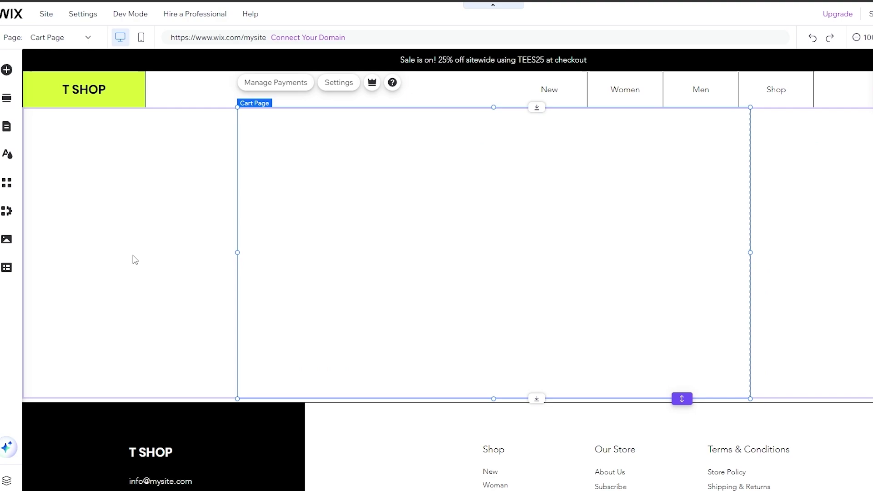
{"action": "scroll", "coordinate": [468, 362], "scroll_direction": "down", "scroll_amount": 3}
{"action": "scroll", "coordinate": [258, 282], "scroll_direction": "up", "scroll_amount": 3}
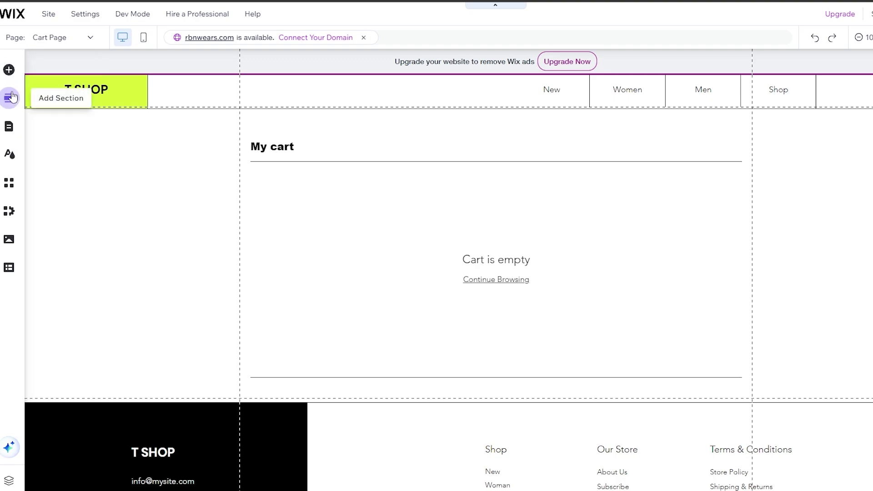
- Find Add Elements > Button > PayPal Buttons and add the PayPal Button app
{"action": "left_click", "coordinate": [43, 180]}
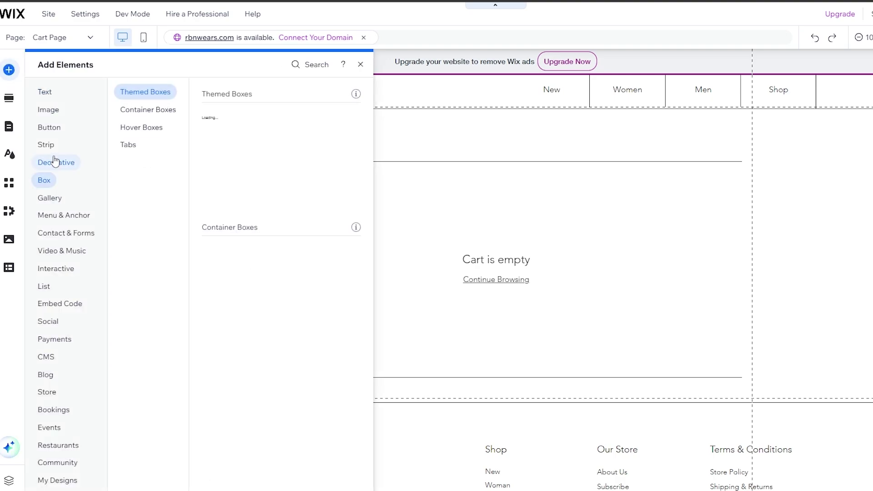
{"action": "left_click", "coordinate": [50, 128]}
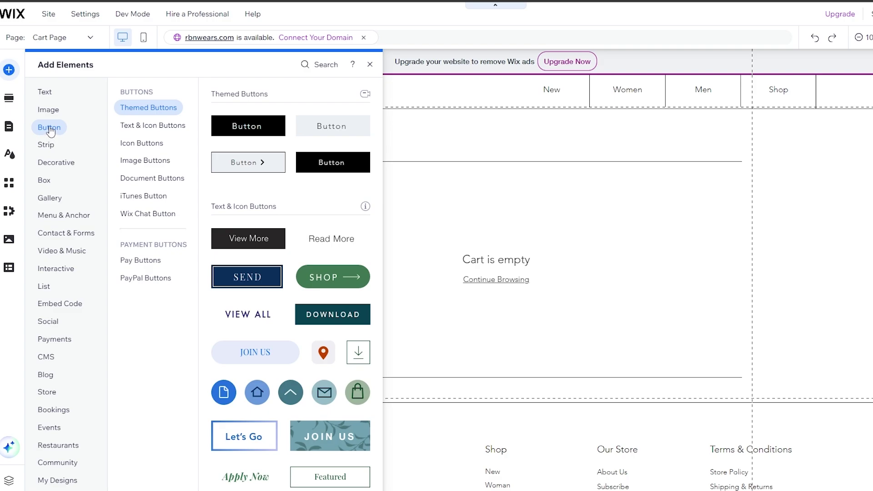
{"action": "left_click", "coordinate": [139, 143]}
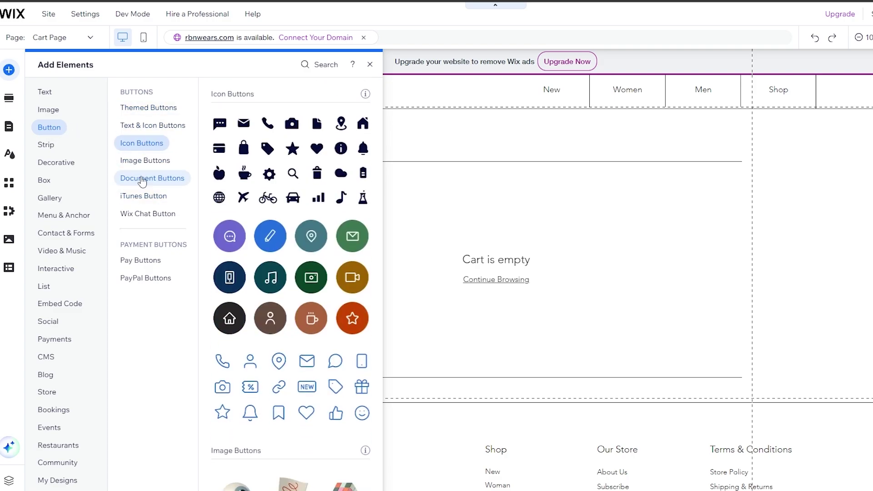
{"action": "left_click", "coordinate": [138, 261]}
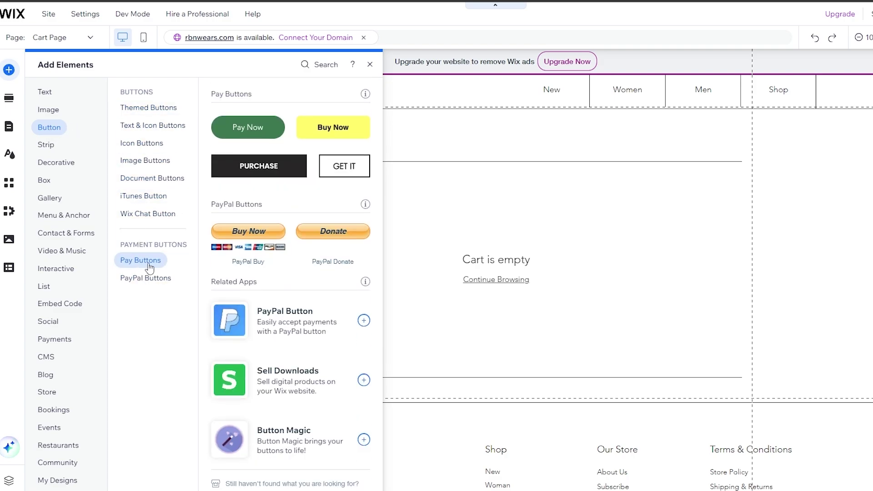
{"action": "left_click", "coordinate": [151, 281]}
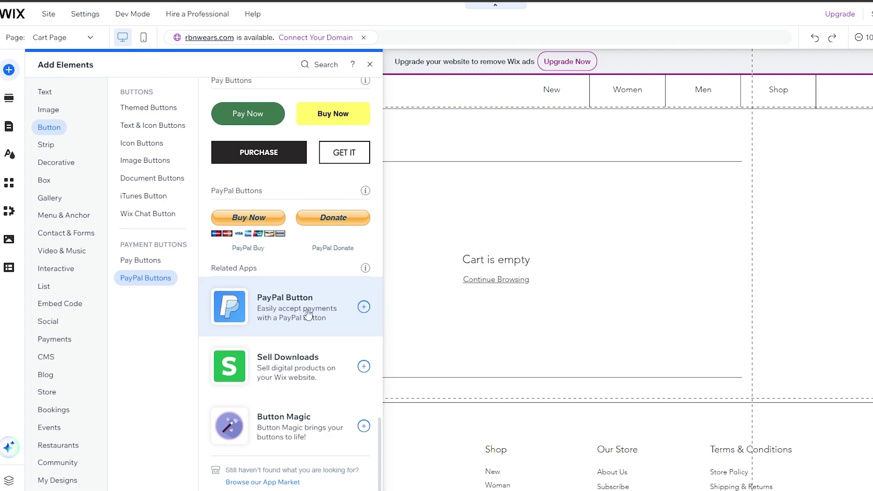
{"action": "left_click", "coordinate": [364, 308]}
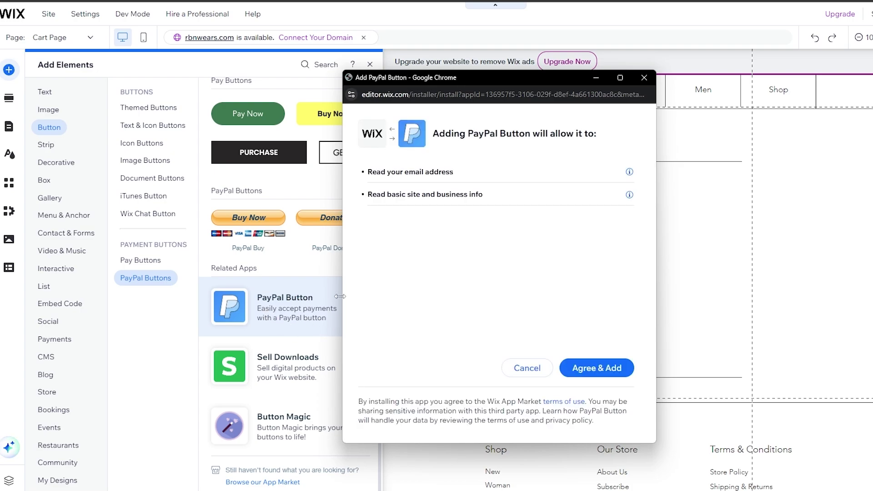
- Agree to the app's permissions and place the Buy Now button below 'Cart is empty' at left
{"action": "left_click", "coordinate": [608, 372]}
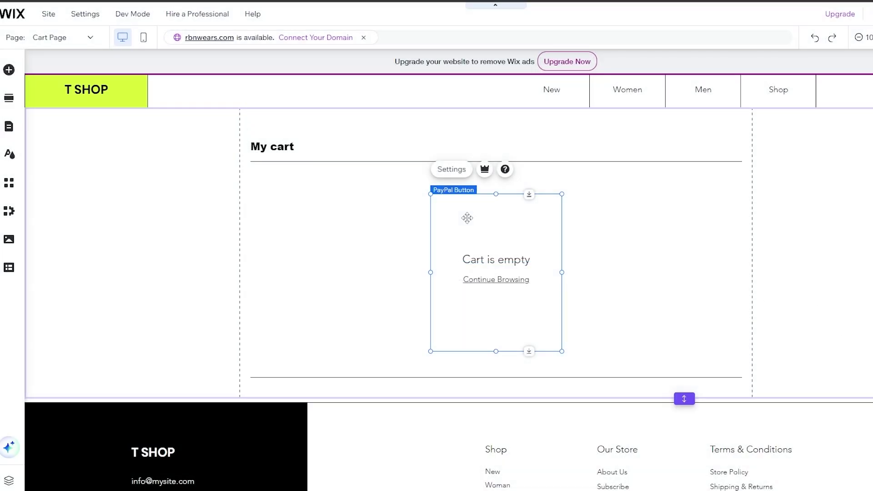
{"action": "left_click_drag", "start_coordinate": [450, 218], "coordinate": [270, 333]}
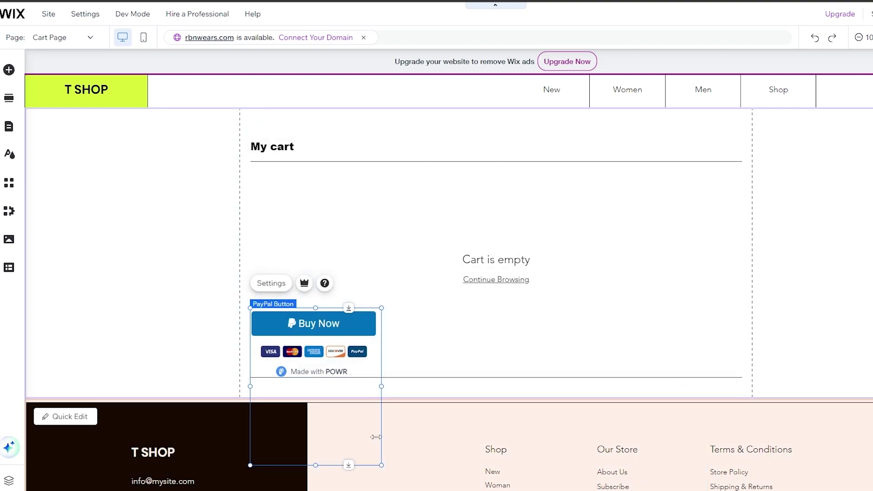
{"action": "left_click_drag", "start_coordinate": [384, 466], "coordinate": [383, 353]}
{"action": "left_click_drag", "start_coordinate": [360, 316], "coordinate": [347, 341]}
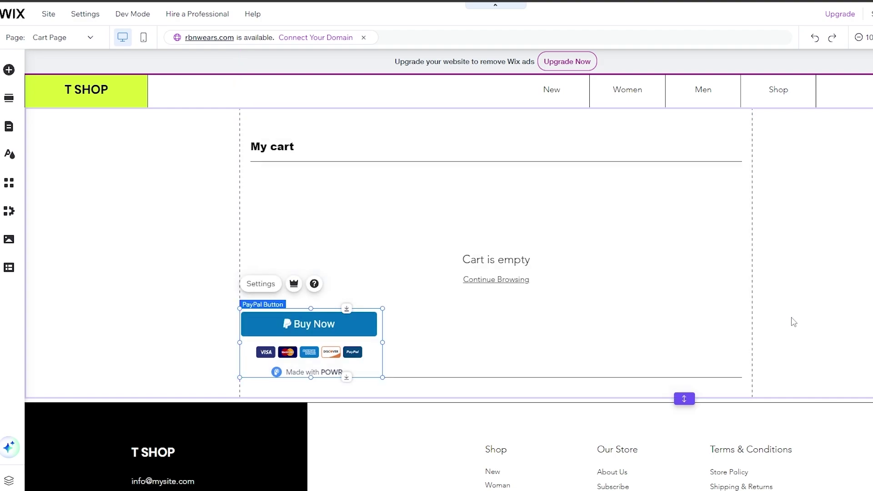
{"action": "left_click", "coordinate": [832, 321]}
{"action": "left_click", "coordinate": [317, 315]}
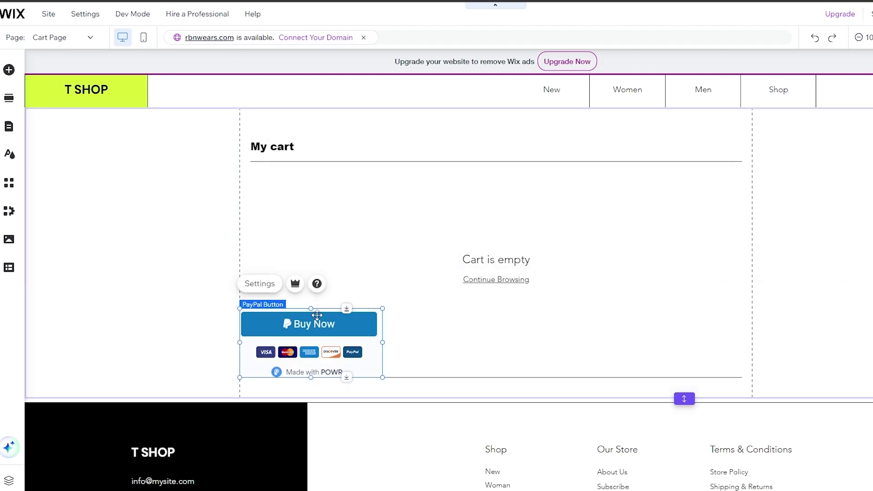
- Open the PayPal Button settings, reopening them after the failed load, and switch to Settings
{"action": "left_click", "coordinate": [271, 291]}
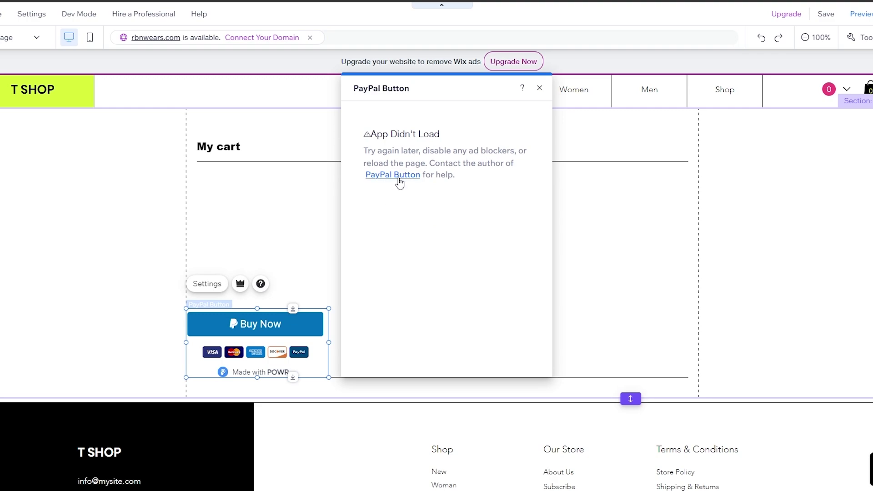
{"action": "left_click", "coordinate": [539, 88]}
{"action": "left_click", "coordinate": [214, 289]}
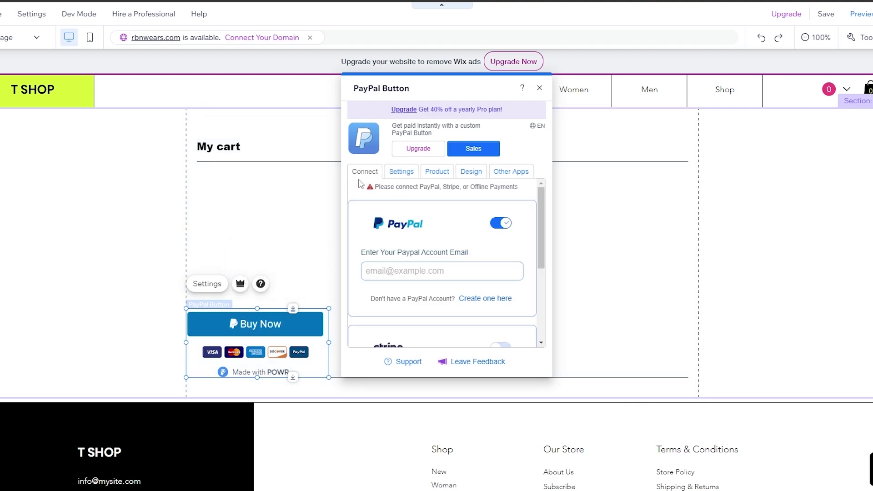
{"action": "scroll", "coordinate": [437, 295], "scroll_direction": "down", "scroll_amount": 3}
{"action": "scroll", "coordinate": [415, 315], "scroll_direction": "up", "scroll_amount": 3}
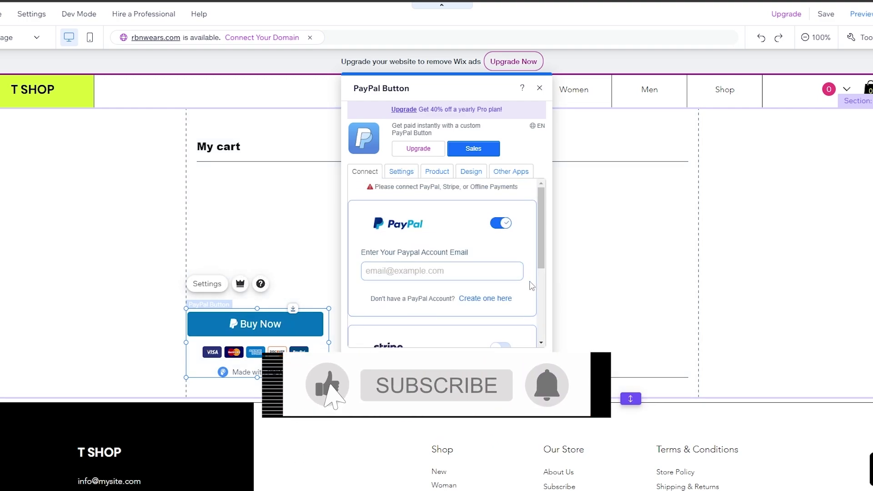
{"action": "scroll", "coordinate": [531, 285], "scroll_direction": "down", "scroll_amount": 3}
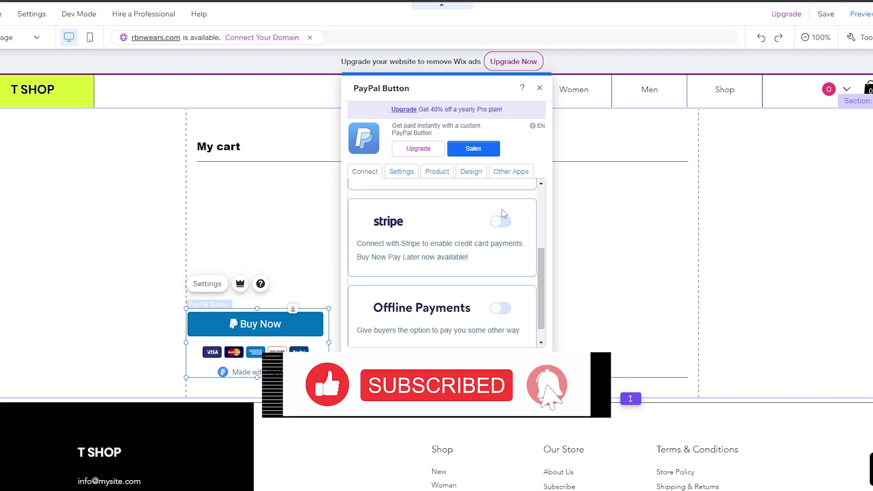
{"action": "scroll", "coordinate": [503, 214], "scroll_direction": "up", "scroll_amount": 1}
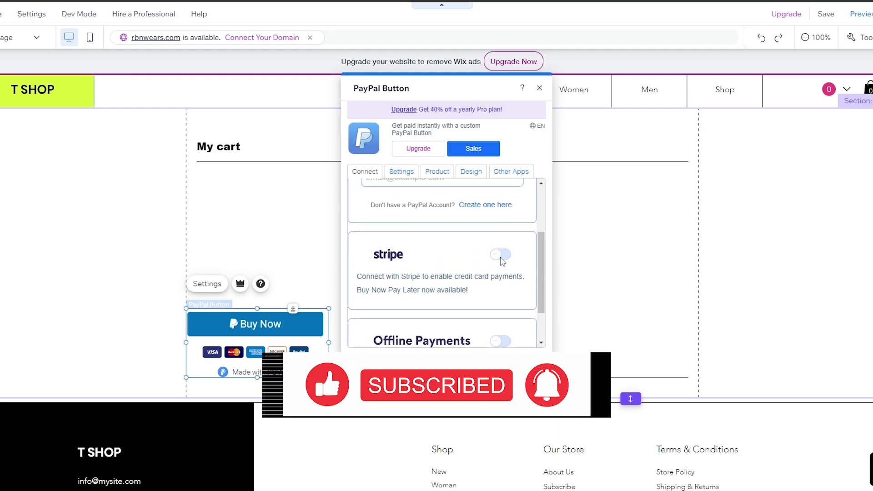
{"action": "scroll", "coordinate": [436, 261], "scroll_direction": "up", "scroll_amount": 3}
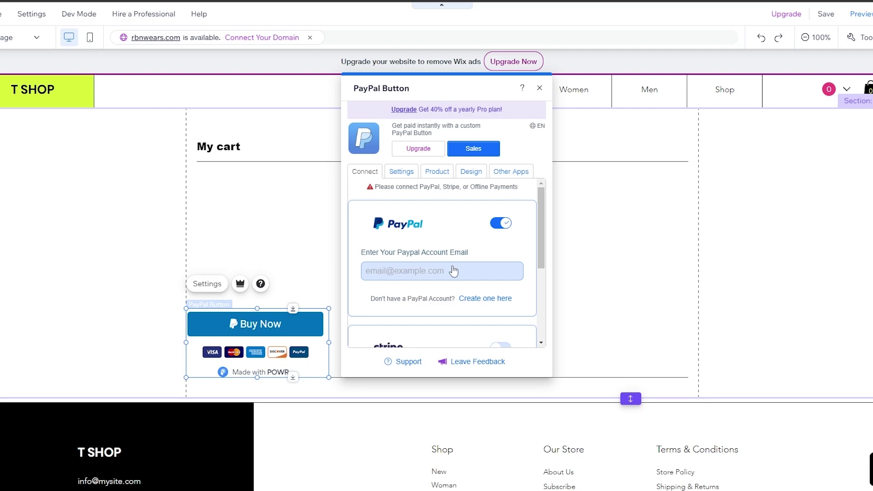
{"action": "left_click", "coordinate": [402, 175]}
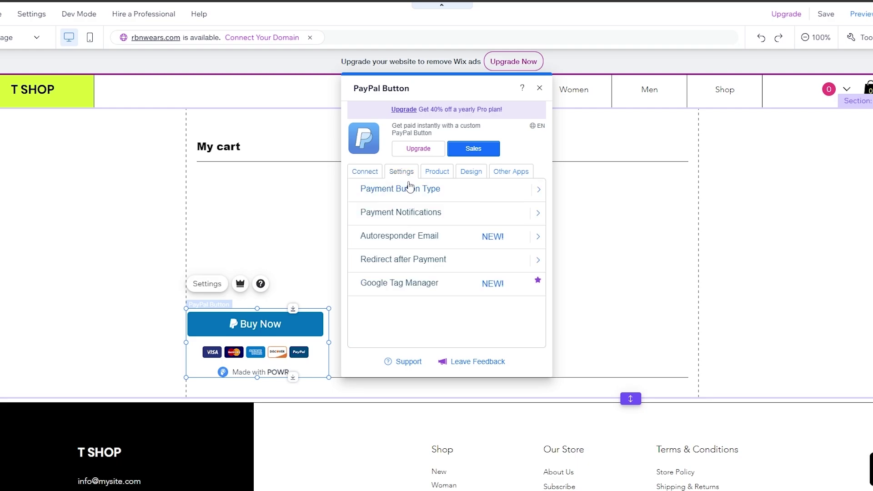
- Review the payment button type, notification and product detail settings
{"action": "left_click", "coordinate": [512, 196]}
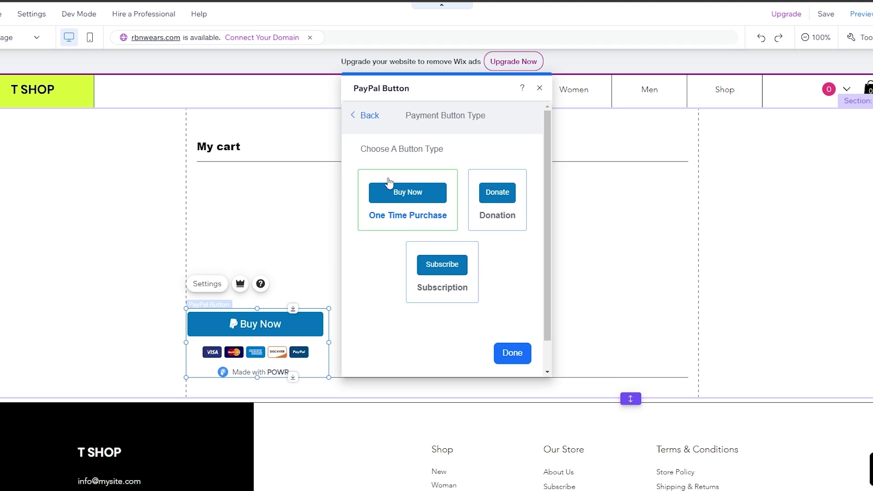
{"action": "left_click", "coordinate": [364, 117]}
{"action": "left_click", "coordinate": [403, 218]}
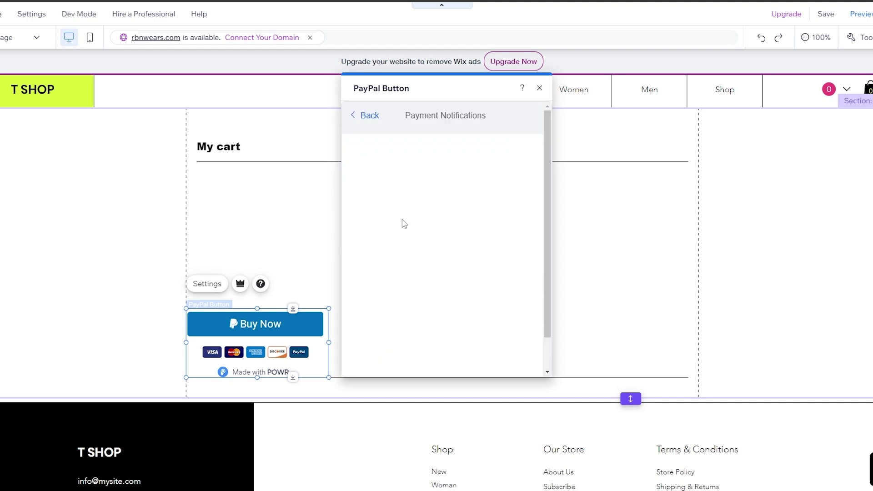
{"action": "left_click", "coordinate": [365, 119]}
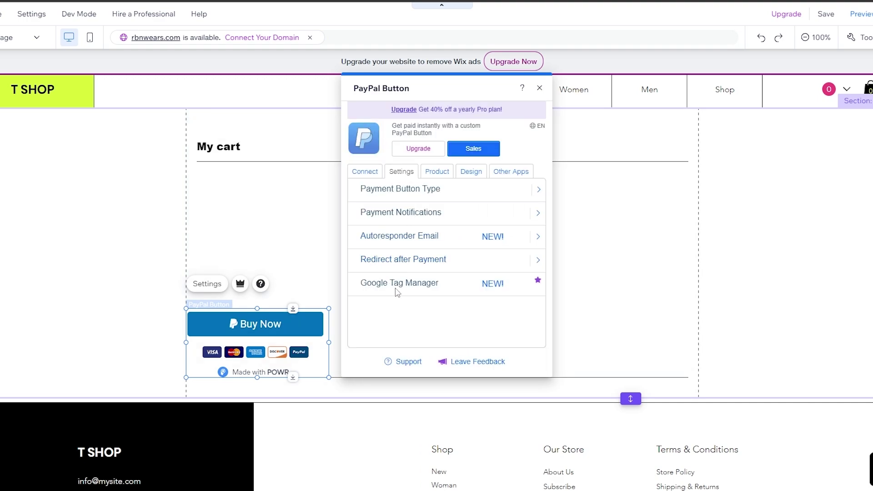
{"action": "left_click", "coordinate": [436, 175]}
{"action": "scroll", "coordinate": [384, 286], "scroll_direction": "down", "scroll_amount": 6}
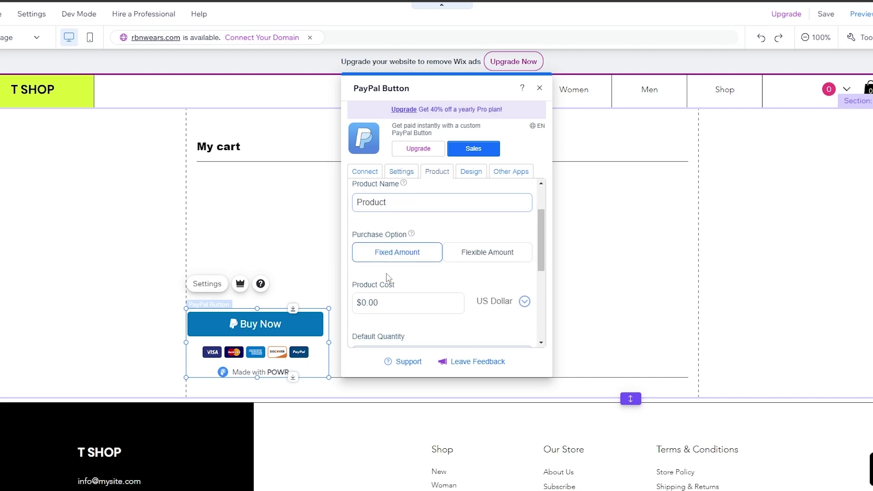
- Apply the Purple Gradient design to the Buy Now button
{"action": "left_click", "coordinate": [472, 176]}
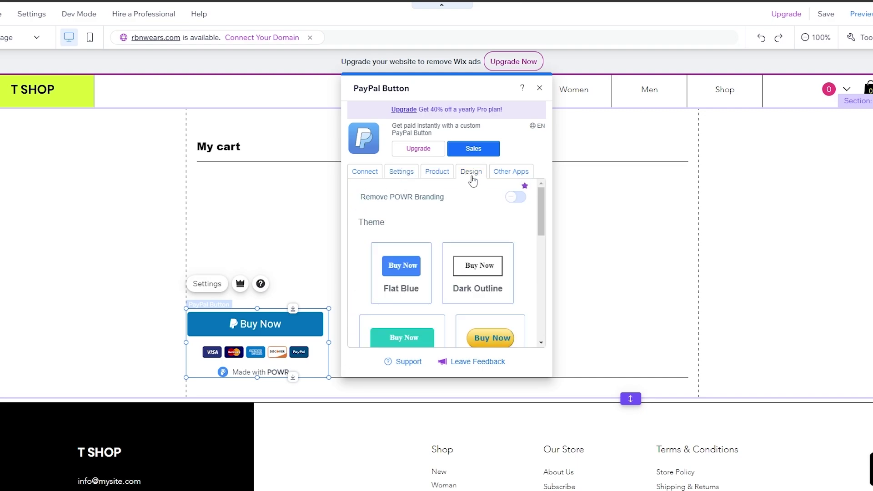
{"action": "scroll", "coordinate": [426, 274], "scroll_direction": "down", "scroll_amount": 7}
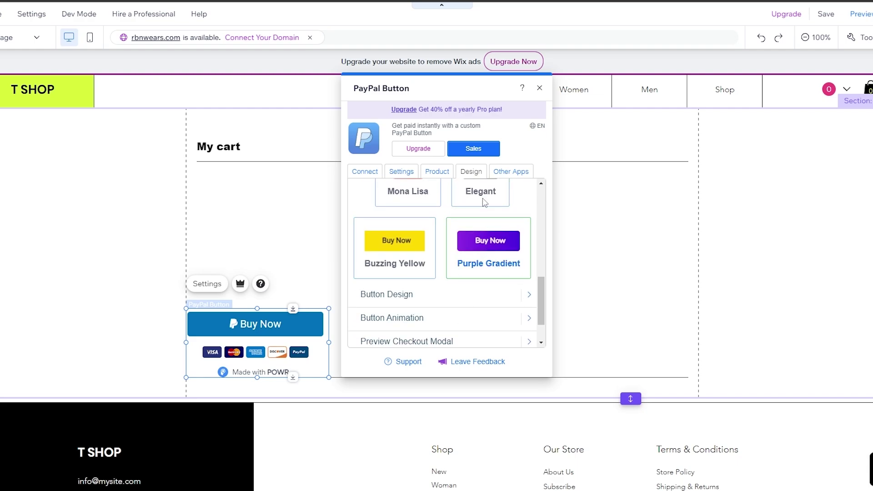
{"action": "left_click", "coordinate": [486, 241]}
- Look over the other apps and payment connection options, then close the PayPal Button settings
{"action": "left_click", "coordinate": [511, 175]}
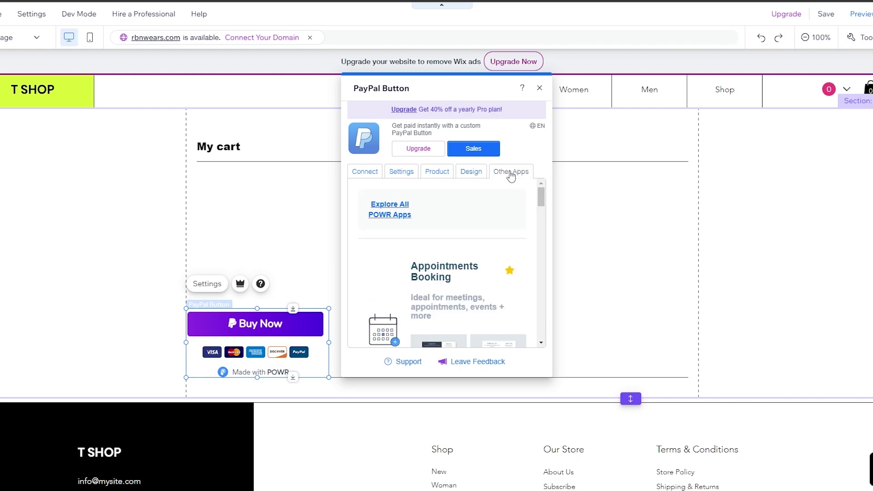
{"action": "left_click", "coordinate": [363, 170]}
{"action": "scroll", "coordinate": [418, 272], "scroll_direction": "down", "scroll_amount": 4}
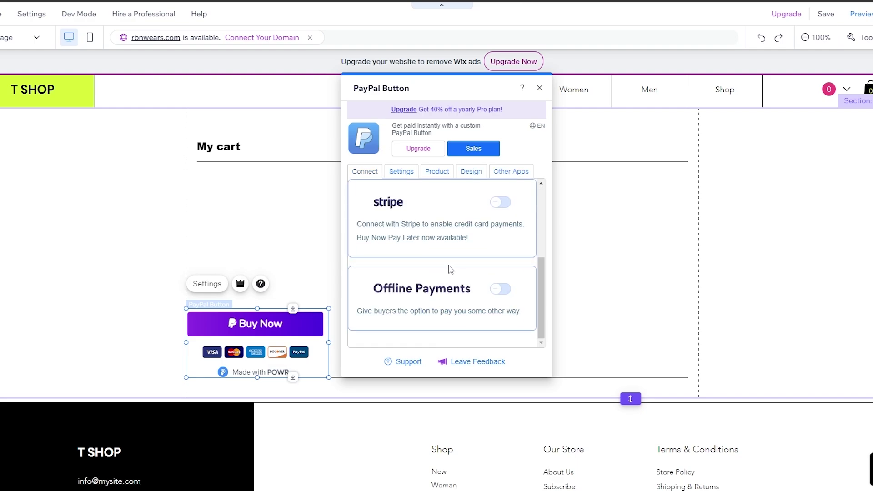
{"action": "scroll", "coordinate": [453, 268], "scroll_direction": "up", "scroll_amount": 5}
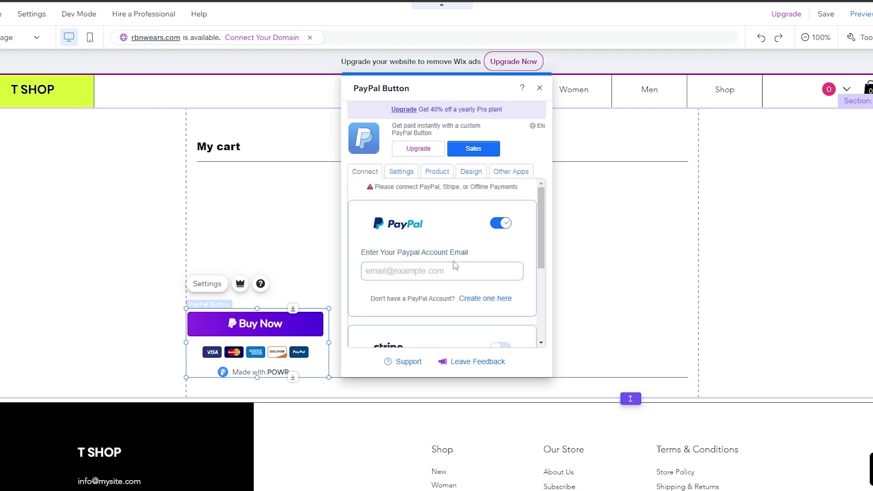
{"action": "left_click", "coordinate": [538, 88]}
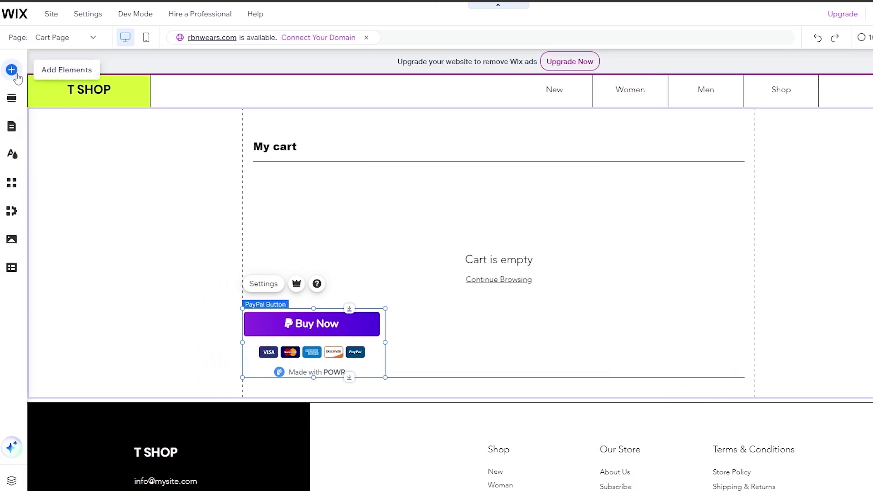
- Drag the first black button from Add Elements > Button > Themed Buttons next to Buy Now
{"action": "left_click", "coordinate": [17, 75]}
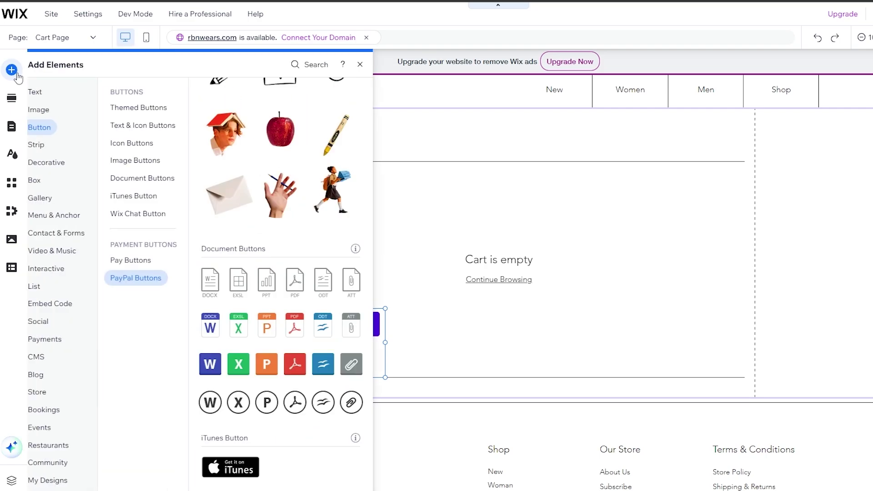
{"action": "left_click", "coordinate": [178, 114]}
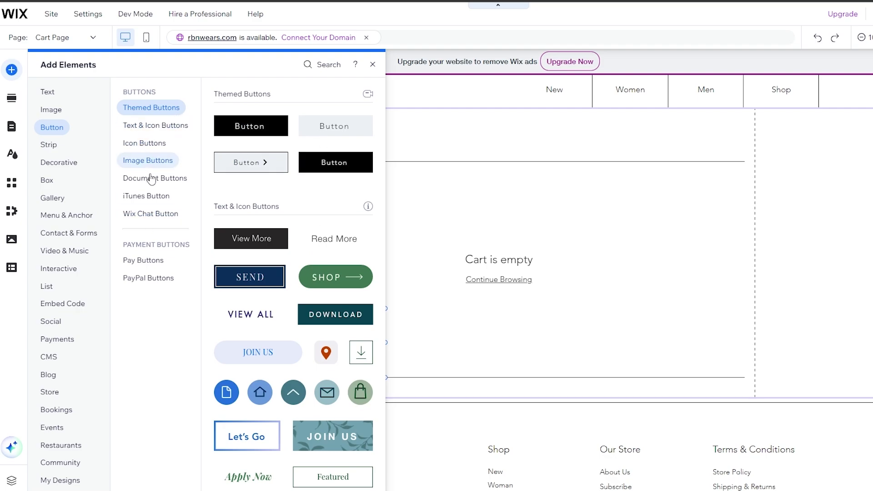
{"action": "left_click_drag", "start_coordinate": [236, 127], "coordinate": [422, 313]}
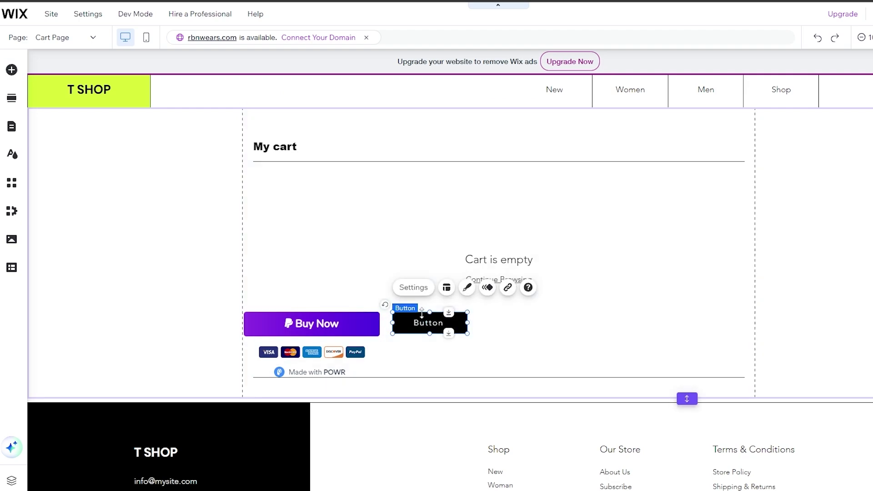
- Open the black button's settings and browse the site page list for a link destination
{"action": "left_click", "coordinate": [413, 287]}
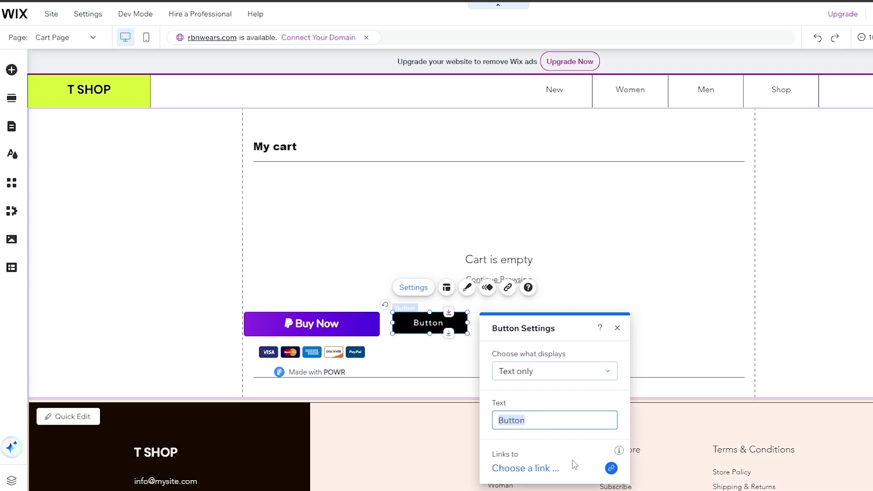
{"action": "left_click", "coordinate": [541, 468]}
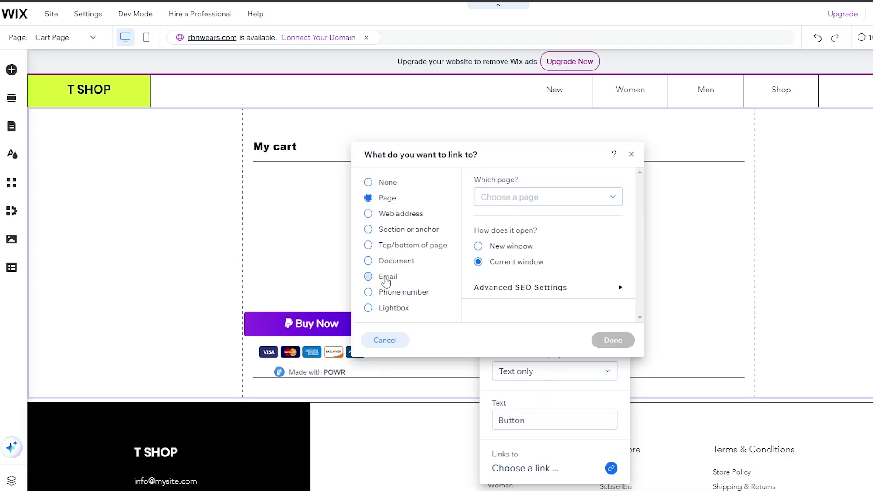
{"action": "left_click", "coordinate": [574, 205]}
{"action": "scroll", "coordinate": [568, 262], "scroll_direction": "down", "scroll_amount": 2}
{"action": "scroll", "coordinate": [566, 272], "scroll_direction": "up", "scroll_amount": 1}
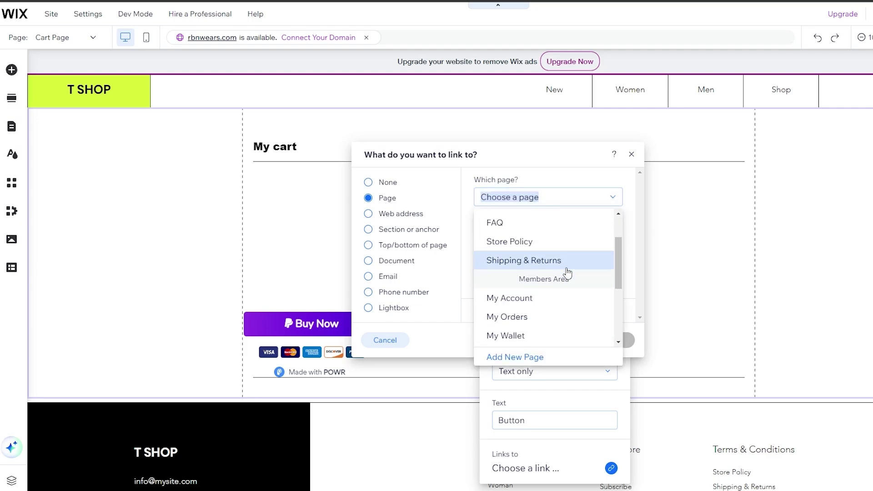
{"action": "scroll", "coordinate": [566, 273], "scroll_direction": "down", "scroll_amount": 3}
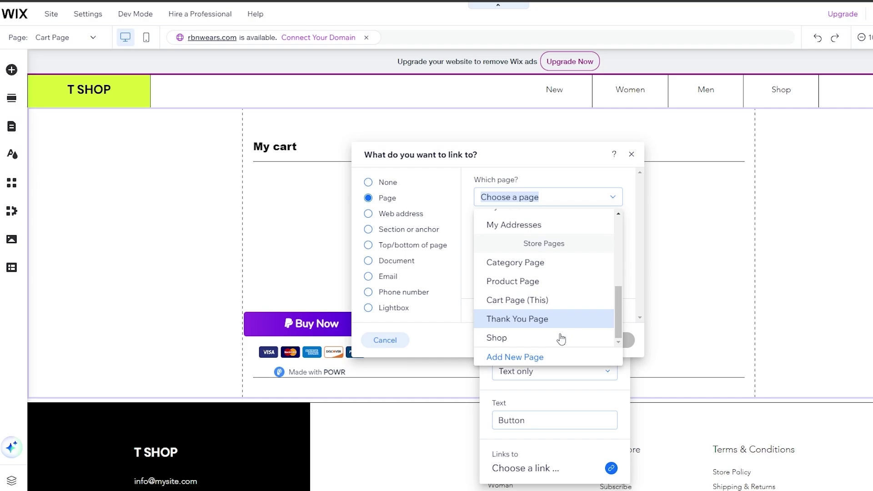
{"action": "scroll", "coordinate": [541, 333], "scroll_direction": "up", "scroll_amount": 1}
{"action": "scroll", "coordinate": [541, 318], "scroll_direction": "down", "scroll_amount": 1}
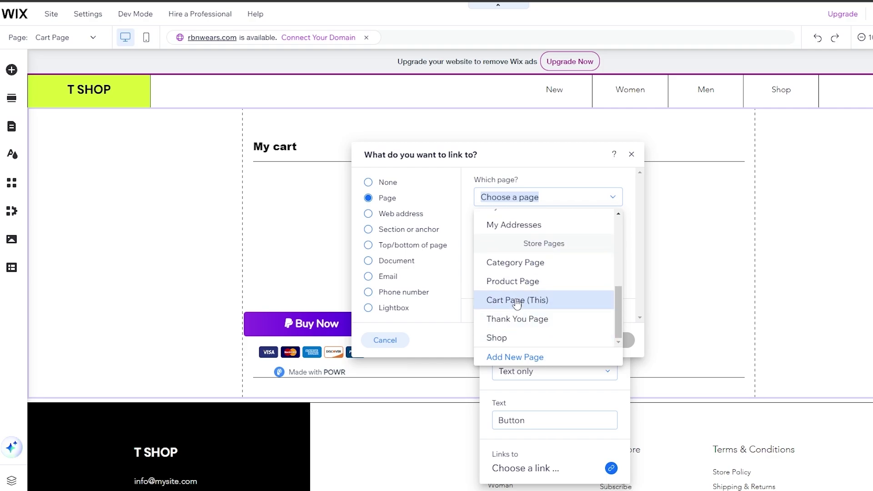
- Cancel the link without choosing a page and open the PayPal Buy Now button's settings
{"action": "left_click", "coordinate": [562, 186]}
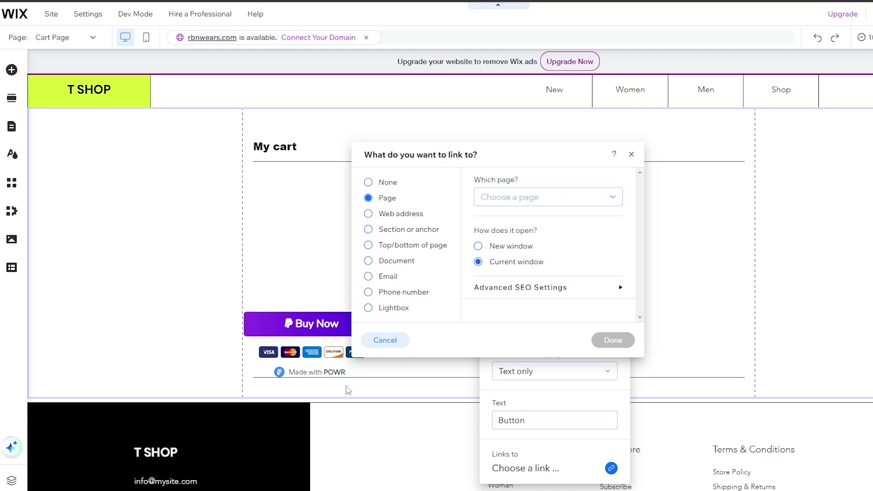
{"action": "left_click", "coordinate": [298, 337]}
{"action": "left_click", "coordinate": [300, 324]}
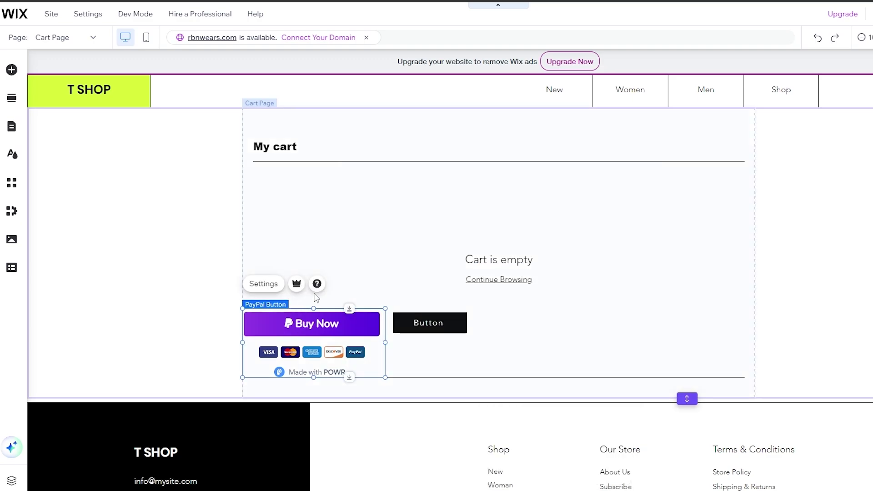
{"action": "left_click", "coordinate": [271, 285]}
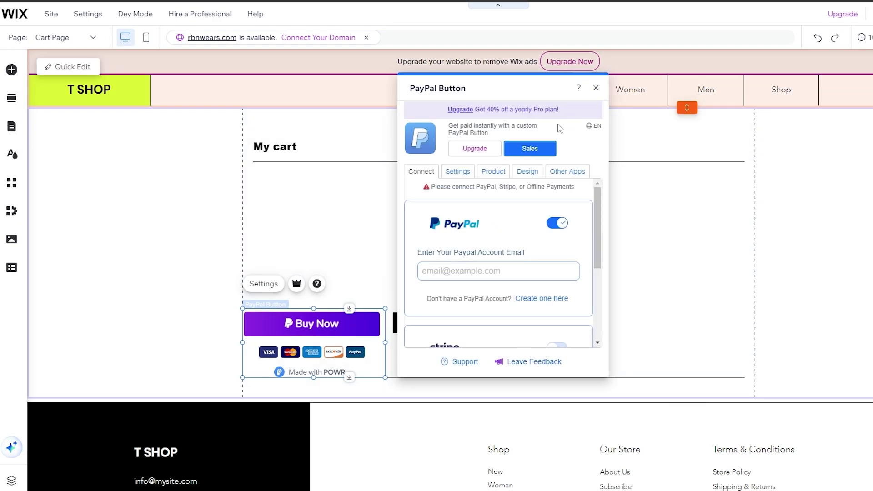
- Set the black button beside Buy Now to Icon only, showing an arrow, and open its link options
{"action": "left_click", "coordinate": [596, 88]}
{"action": "left_click", "coordinate": [434, 320]}
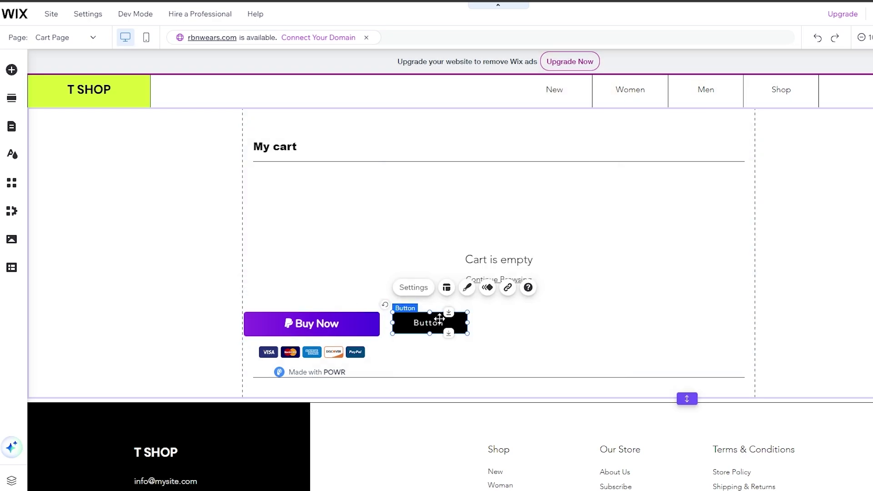
{"action": "left_click", "coordinate": [413, 287]}
{"action": "left_click", "coordinate": [565, 379]}
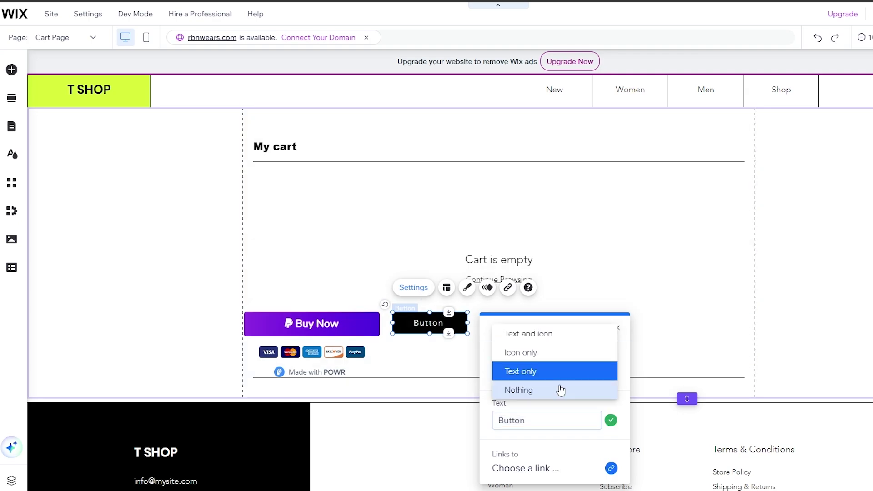
{"action": "left_click", "coordinate": [543, 353]}
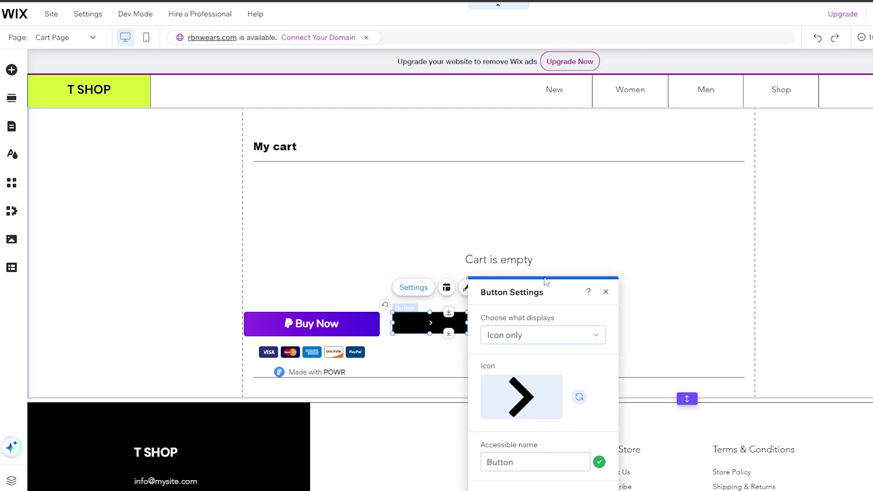
{"action": "scroll", "coordinate": [551, 365], "scroll_direction": "down", "scroll_amount": 2}
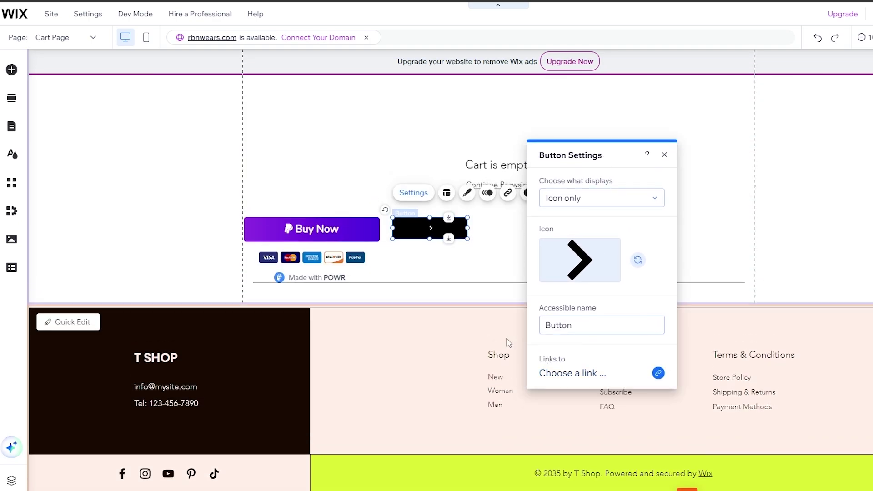
{"action": "scroll", "coordinate": [591, 377], "scroll_direction": "up", "scroll_amount": 2}
{"action": "left_click", "coordinate": [635, 379]}
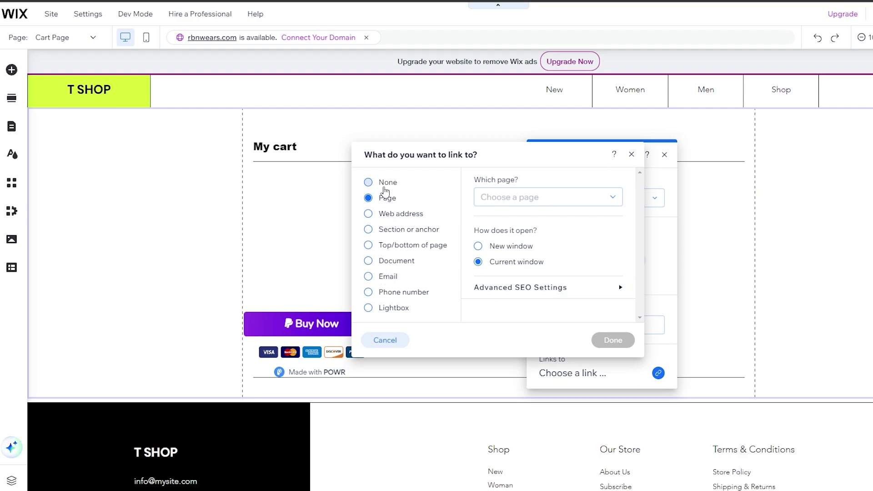
- Look through the page dropdown and Advanced SEO Settings, then close the link dialog and Button Settings unlinked
{"action": "left_click", "coordinate": [525, 202]}
{"action": "left_click", "coordinate": [526, 200]}
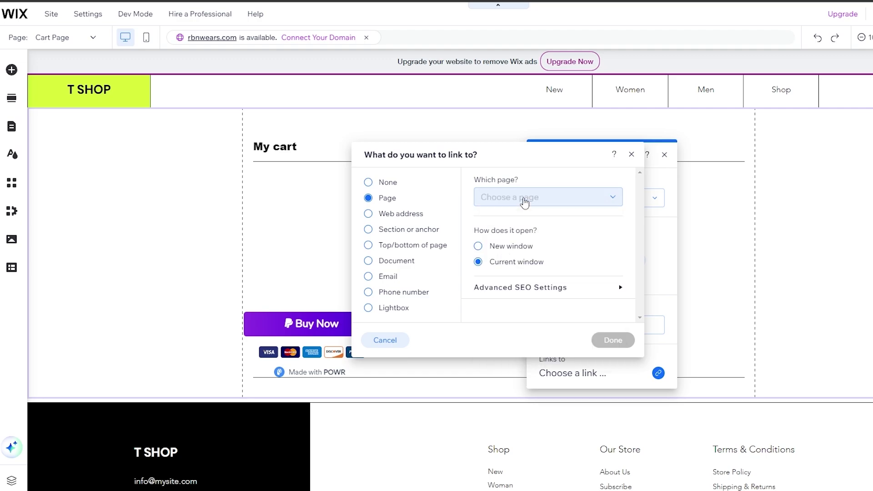
{"action": "left_click", "coordinate": [554, 293]}
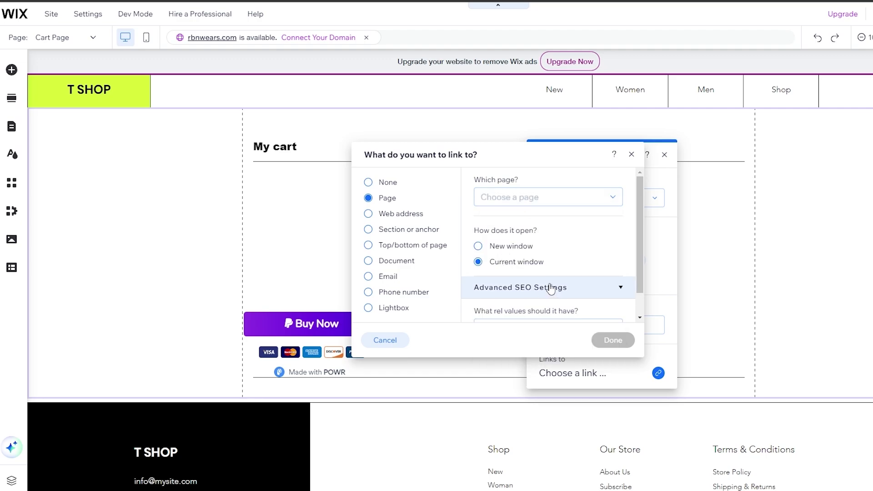
{"action": "left_click", "coordinate": [552, 271]}
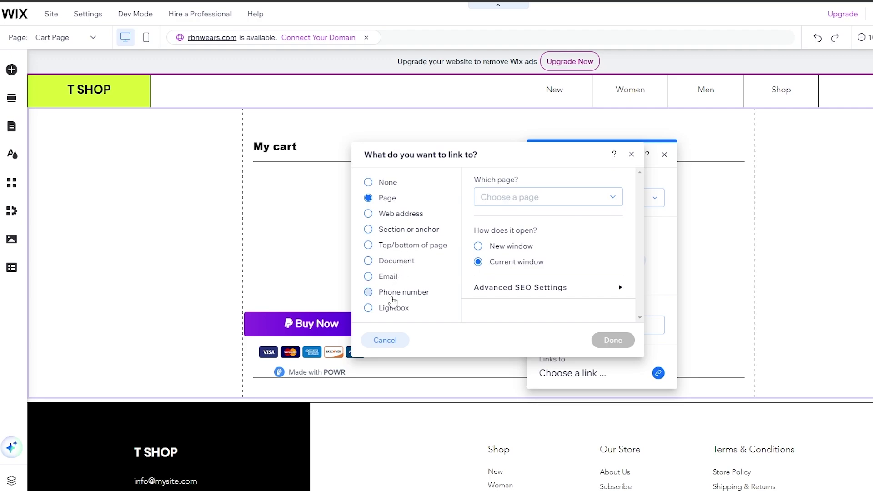
{"action": "left_click", "coordinate": [506, 201]}
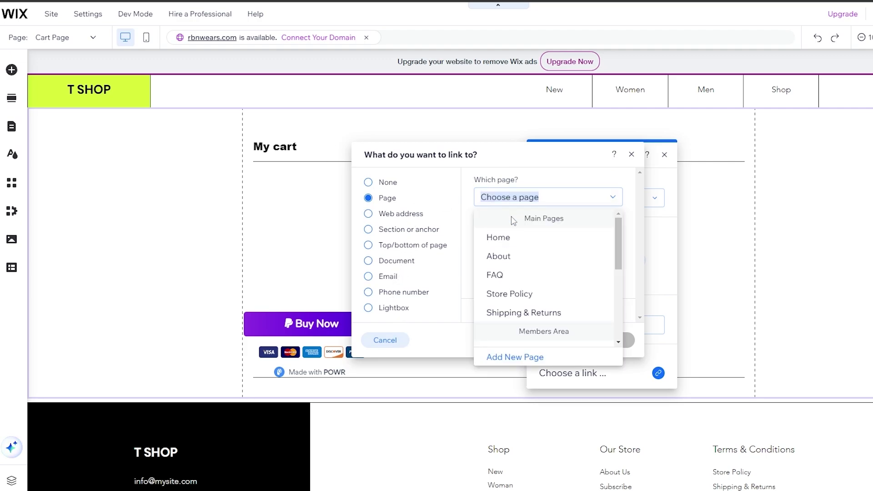
{"action": "scroll", "coordinate": [515, 286], "scroll_direction": "down", "scroll_amount": 2}
{"action": "scroll", "coordinate": [515, 285], "scroll_direction": "down", "scroll_amount": 2}
{"action": "scroll", "coordinate": [522, 285], "scroll_direction": "down", "scroll_amount": 2}
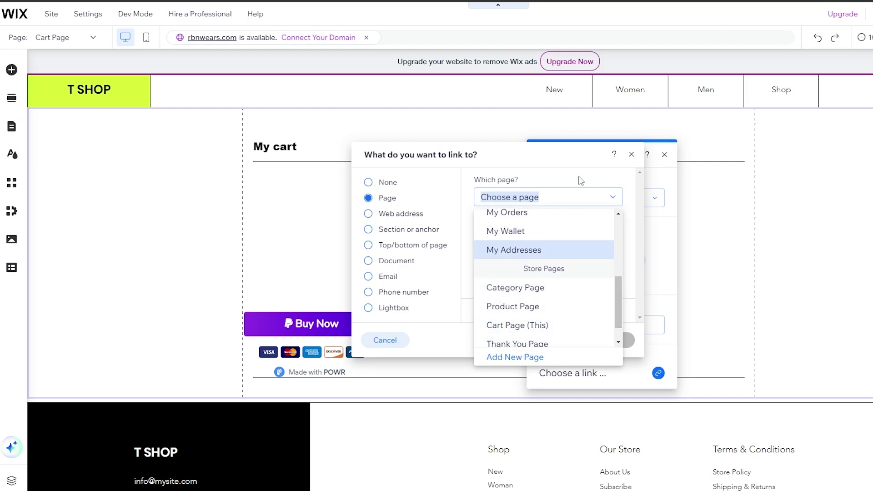
{"action": "left_click", "coordinate": [631, 154]}
{"action": "left_click", "coordinate": [664, 154]}
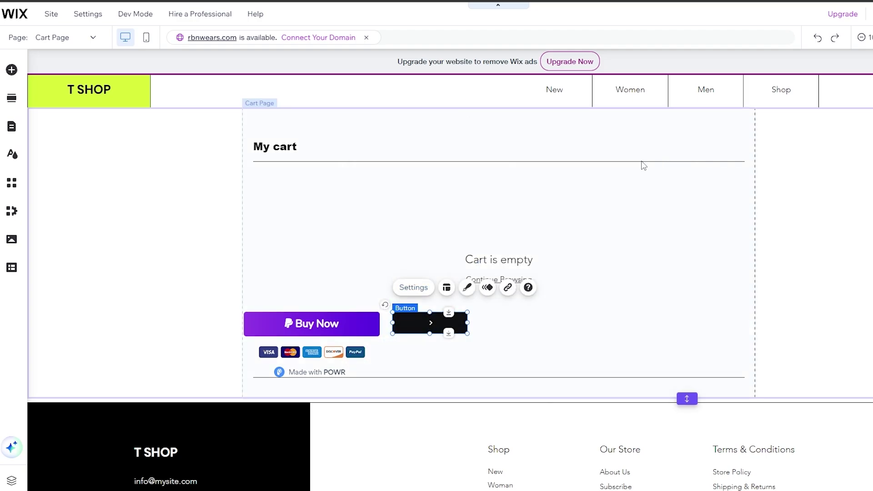
{"action": "left_click", "coordinate": [217, 171]}
- Search the WordPress plugin directory for 'paypal'
{"action": "left_click", "coordinate": [192, 254]}
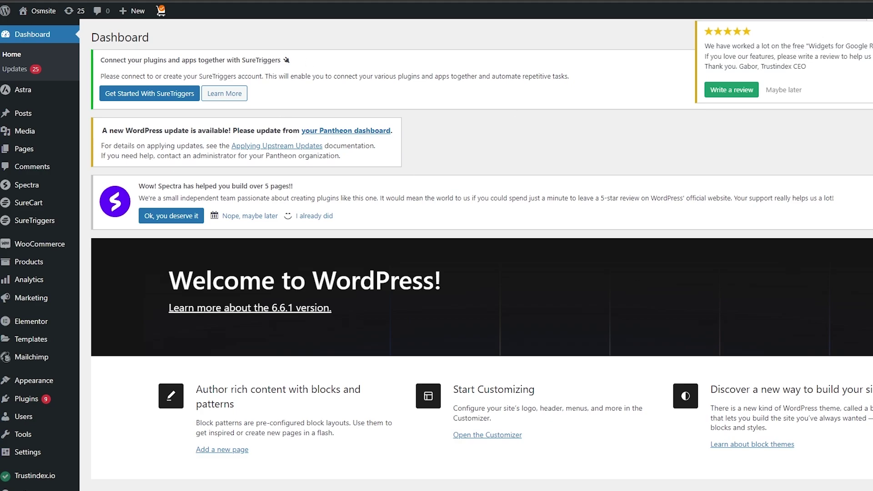
{"action": "scroll", "coordinate": [99, 218], "scroll_direction": "down", "scroll_amount": 3}
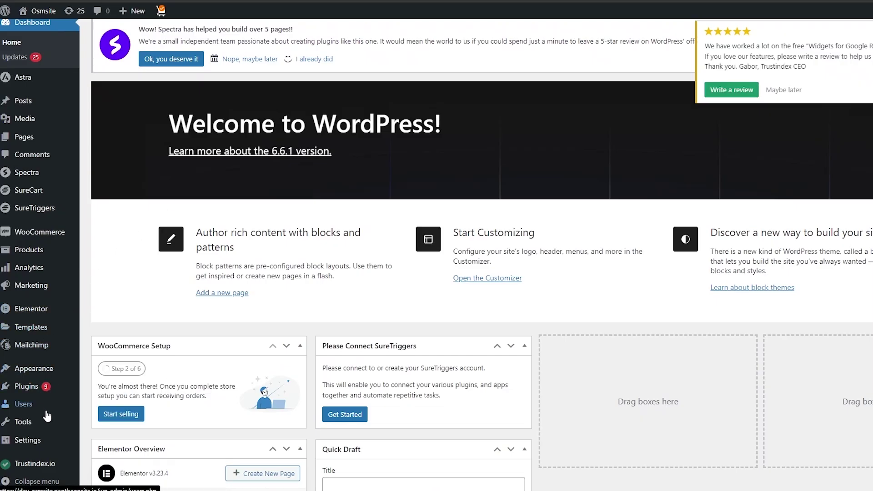
{"action": "mouse_move", "coordinate": [43, 389]}
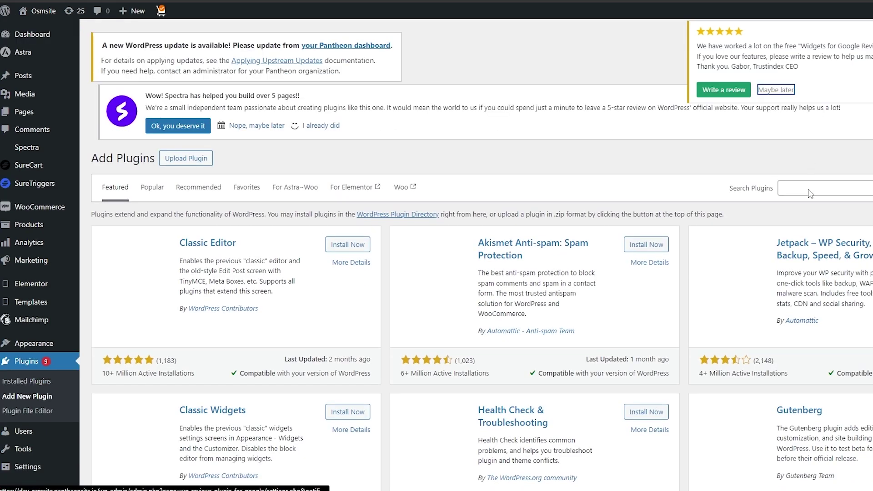
{"action": "left_click", "coordinate": [810, 193]}
{"action": "type", "text": "paypal"}
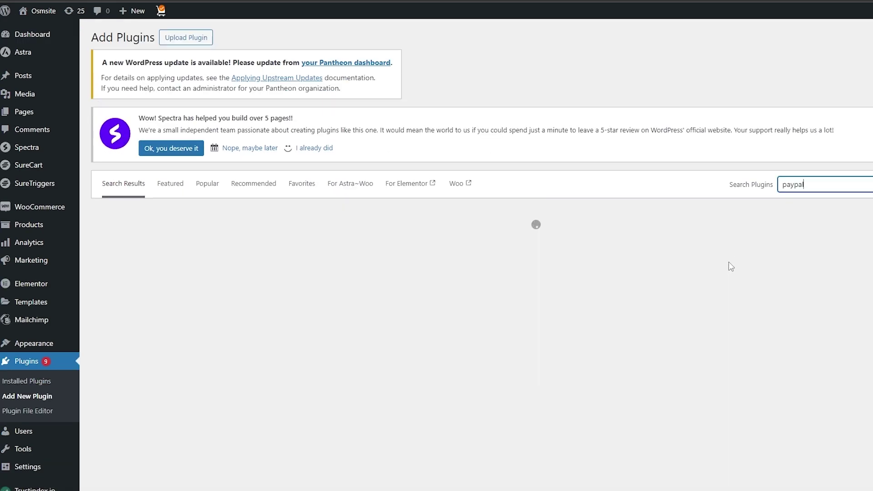
- Scroll the paypal results down to the Payment Button for PayPal plugin card
{"action": "scroll", "coordinate": [318, 187], "scroll_direction": "down", "scroll_amount": 1}
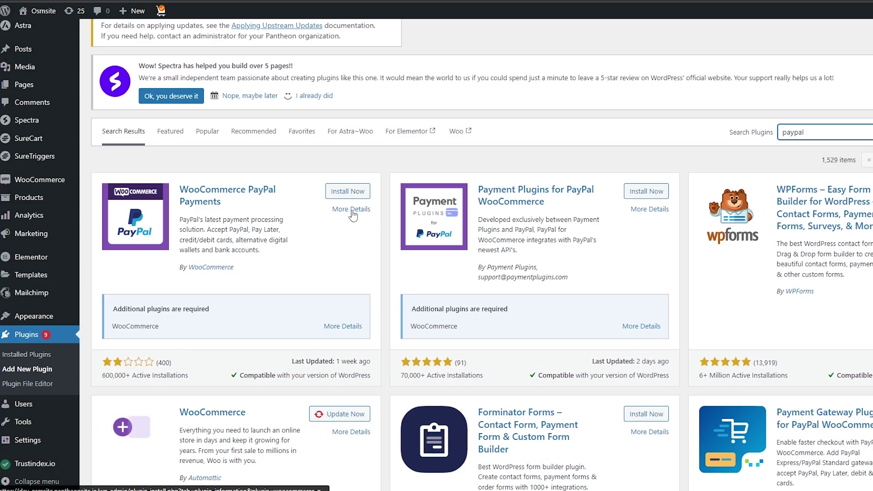
{"action": "scroll", "coordinate": [354, 214], "scroll_direction": "down", "scroll_amount": 1}
{"action": "scroll", "coordinate": [353, 215], "scroll_direction": "up", "scroll_amount": 1}
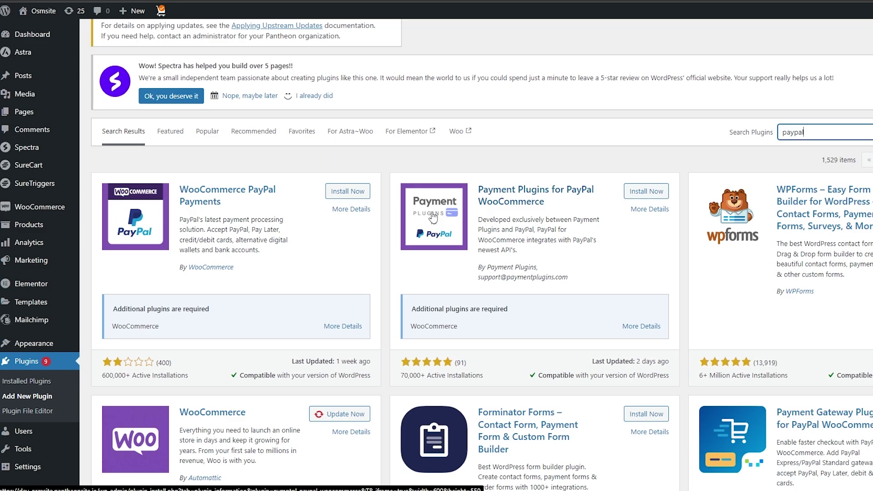
{"action": "scroll", "coordinate": [591, 181], "scroll_direction": "down", "scroll_amount": 5}
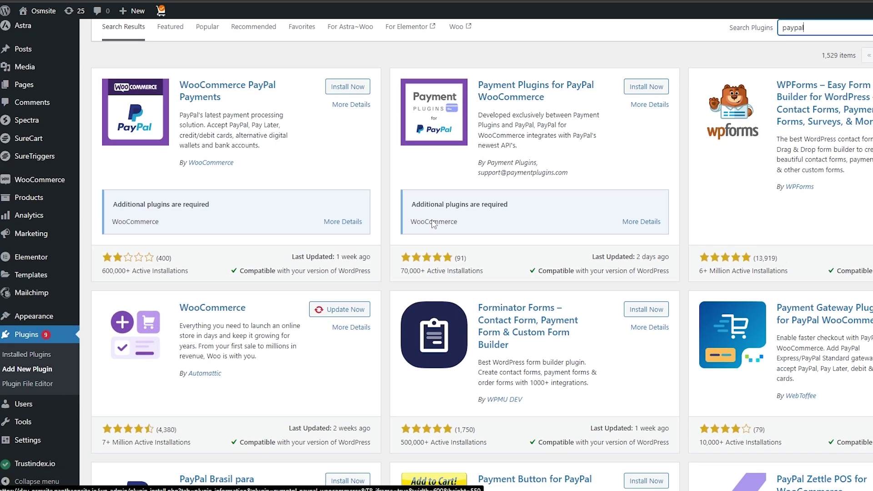
{"action": "scroll", "coordinate": [563, 172], "scroll_direction": "down", "scroll_amount": 5}
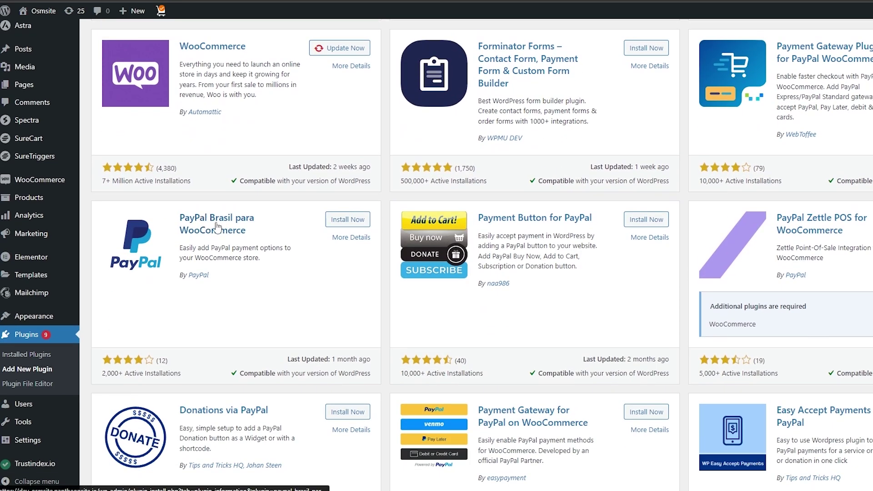
{"action": "scroll", "coordinate": [737, 362], "scroll_direction": "up", "scroll_amount": 4}
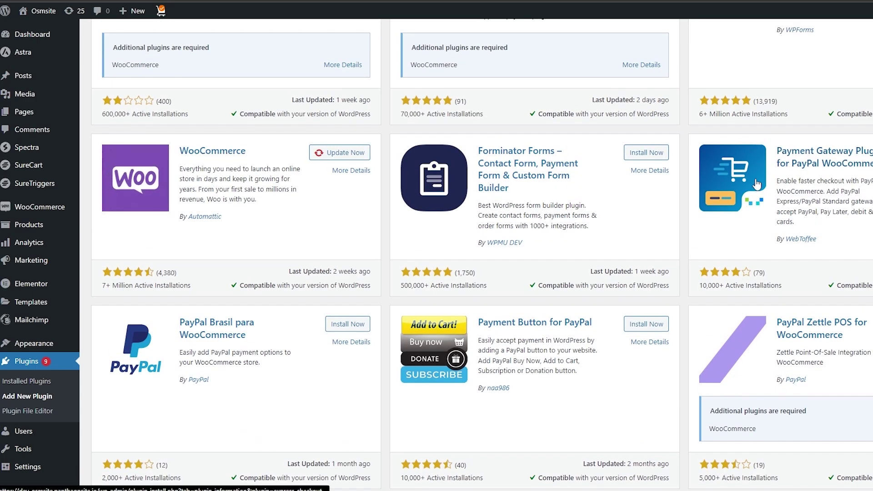
{"action": "scroll", "coordinate": [545, 224], "scroll_direction": "down", "scroll_amount": 3}
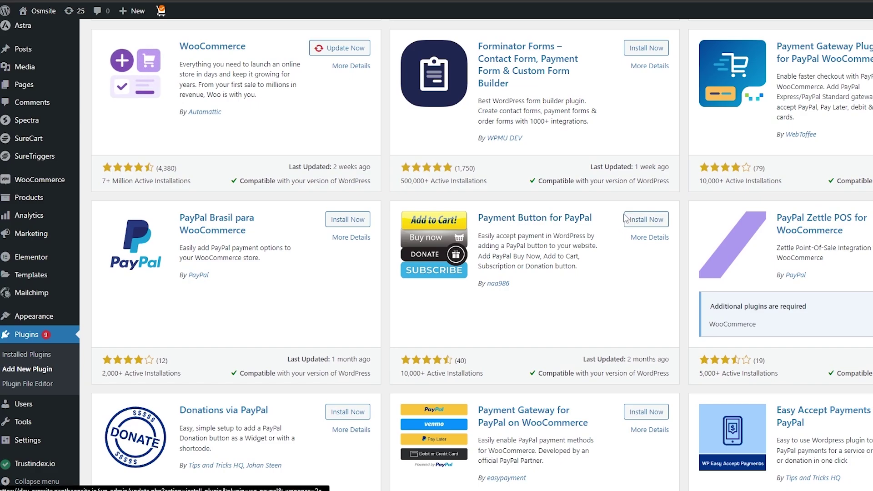
- Install Now and then Activate the Payment Button for PayPal plugin from the search results
{"action": "left_click", "coordinate": [655, 220]}
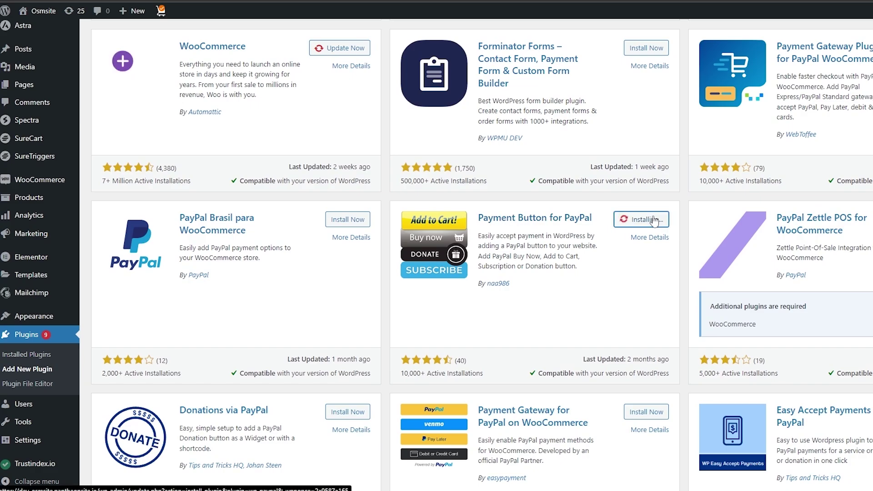
{"action": "scroll", "coordinate": [655, 220], "scroll_direction": "up", "scroll_amount": 1}
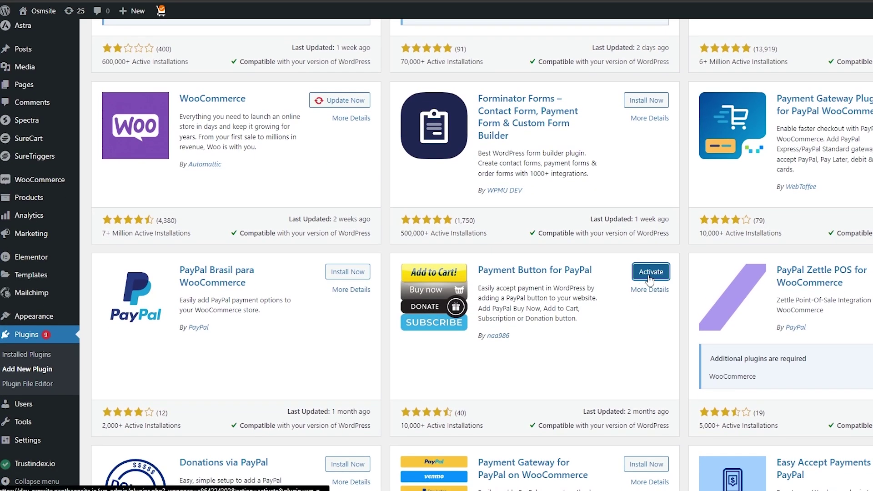
{"action": "left_click", "coordinate": [650, 275]}
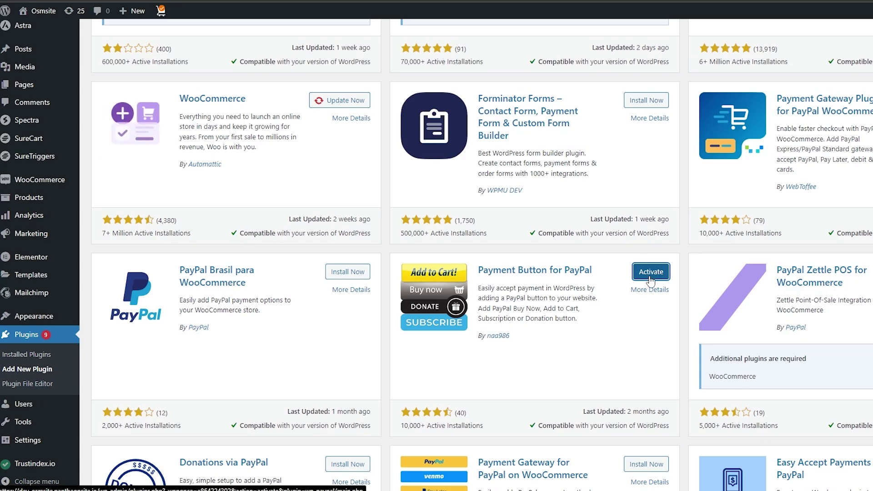
{"action": "scroll", "coordinate": [247, 249], "scroll_direction": "down", "scroll_amount": 4}
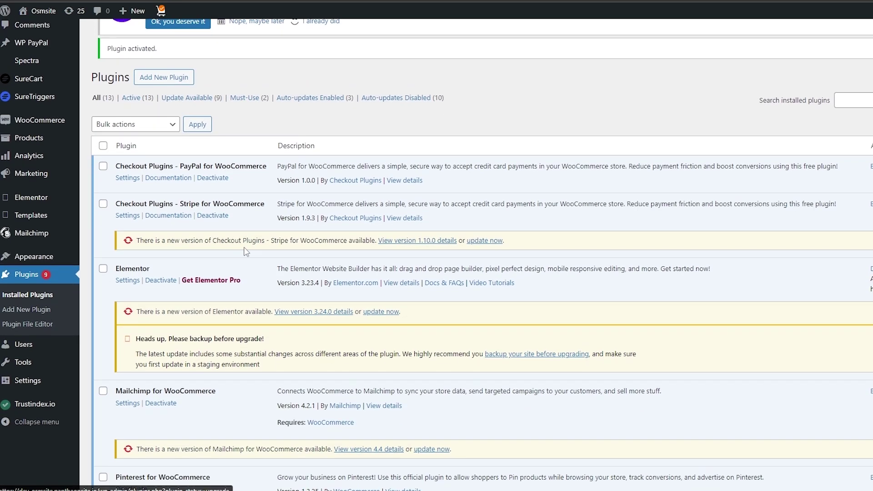
{"action": "scroll", "coordinate": [252, 252], "scroll_direction": "up", "scroll_amount": 4}
{"action": "scroll", "coordinate": [253, 251], "scroll_direction": "up", "scroll_amount": 1}
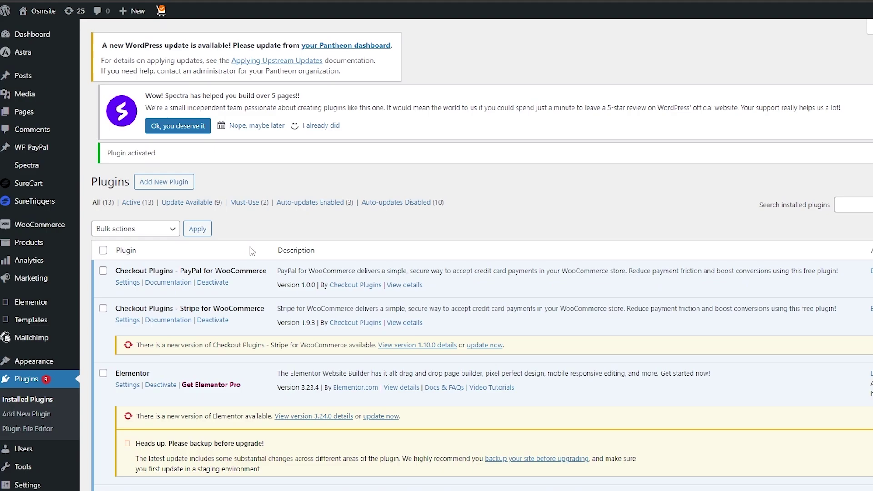
{"action": "scroll", "coordinate": [251, 252], "scroll_direction": "down", "scroll_amount": 3}
{"action": "scroll", "coordinate": [250, 250], "scroll_direction": "down", "scroll_amount": 9}
{"action": "mouse_move", "coordinate": [41, 148]}
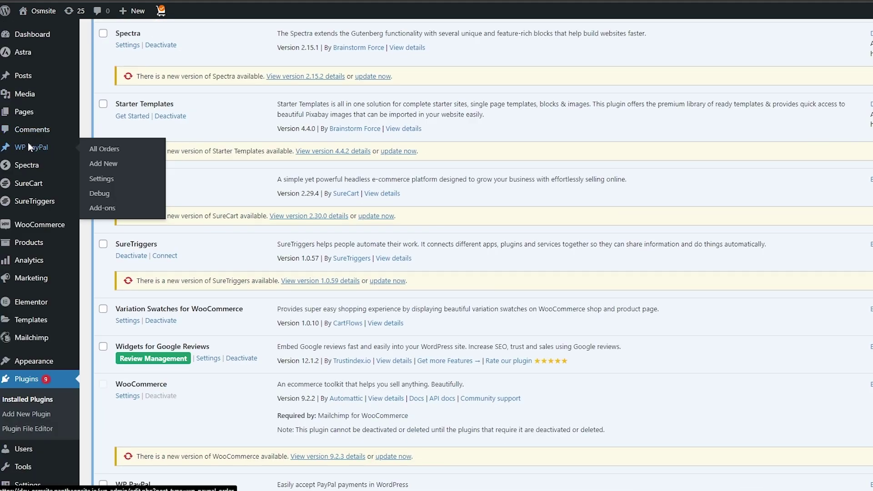
- Open WP PayPal's All Orders, then its Settings, and review the General tab options
{"action": "left_click", "coordinate": [112, 150]}
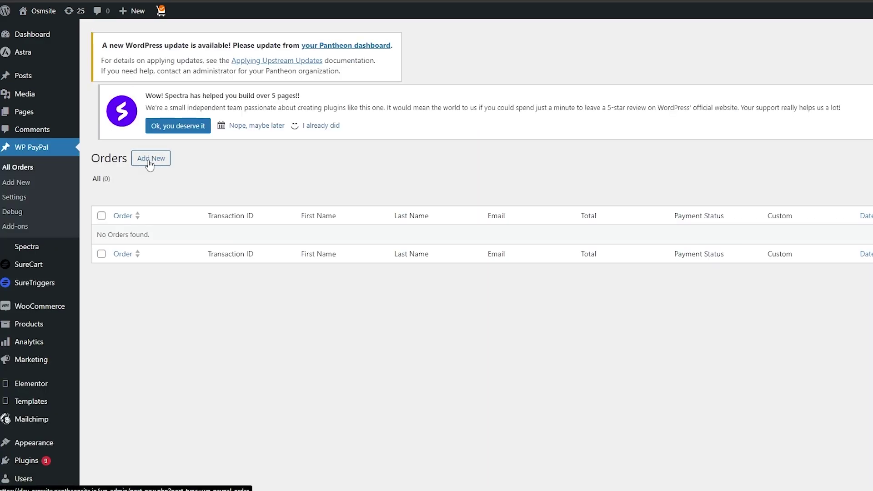
{"action": "left_click", "coordinate": [23, 199]}
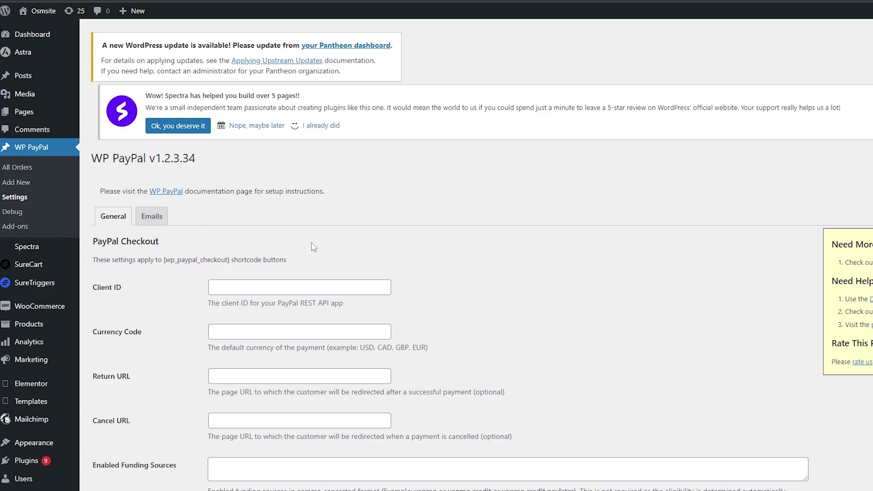
{"action": "scroll", "coordinate": [181, 214], "scroll_direction": "down", "scroll_amount": 5}
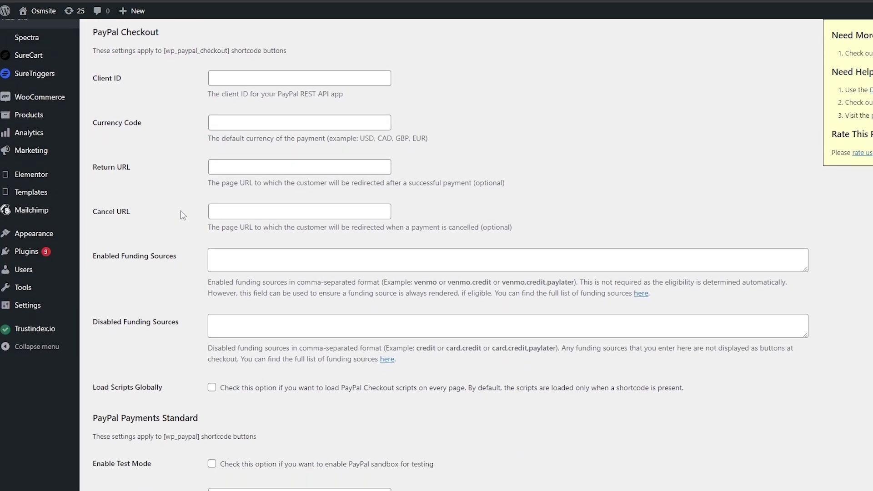
{"action": "scroll", "coordinate": [182, 214], "scroll_direction": "down", "scroll_amount": 3}
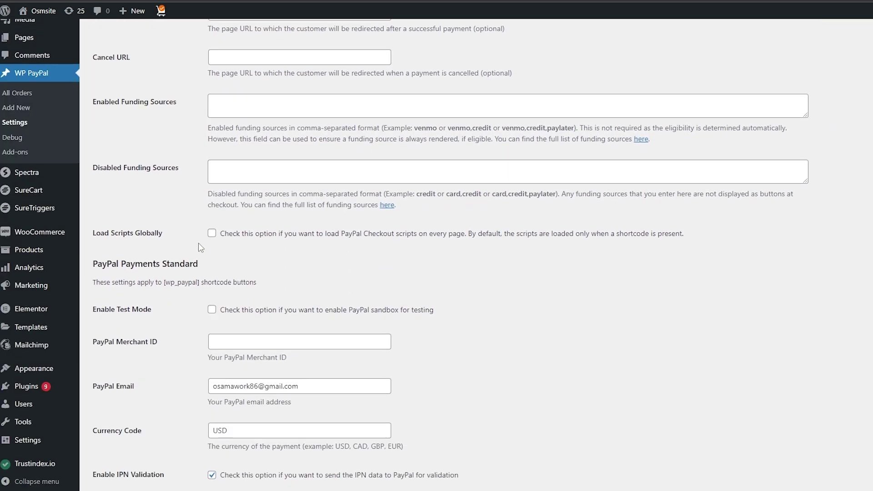
{"action": "scroll", "coordinate": [113, 338], "scroll_direction": "down", "scroll_amount": 1}
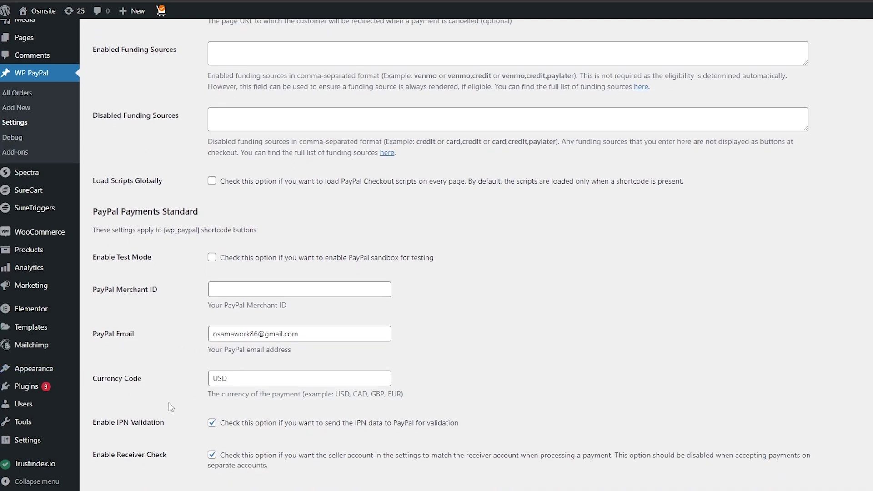
{"action": "scroll", "coordinate": [164, 407], "scroll_direction": "up", "scroll_amount": 2}
{"action": "scroll", "coordinate": [159, 363], "scroll_direction": "down", "scroll_amount": 4}
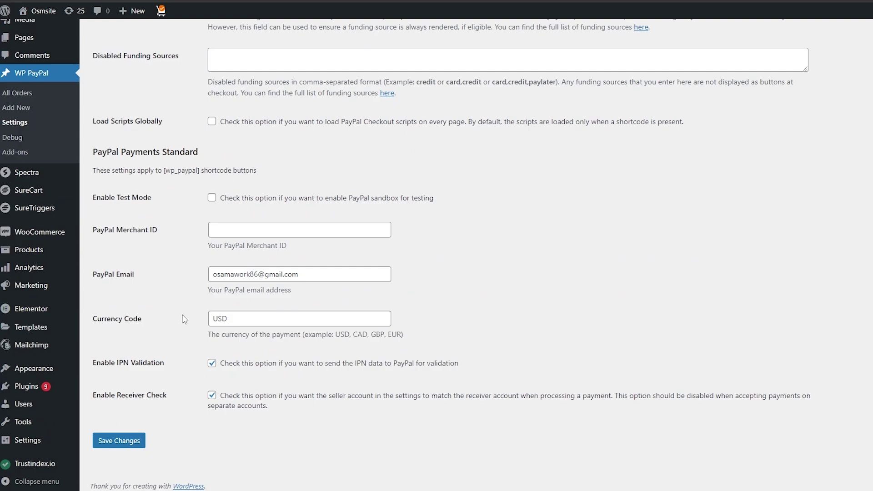
{"action": "scroll", "coordinate": [184, 319], "scroll_direction": "up", "scroll_amount": 10}
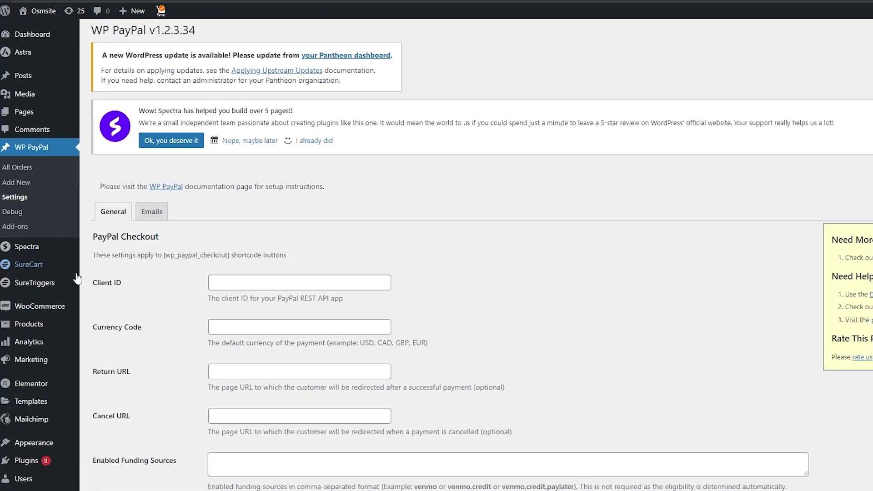
- Review the WP PayPal Emails tab, with empty sender fields and Purchase Receipt disabled
{"action": "left_click", "coordinate": [151, 212]}
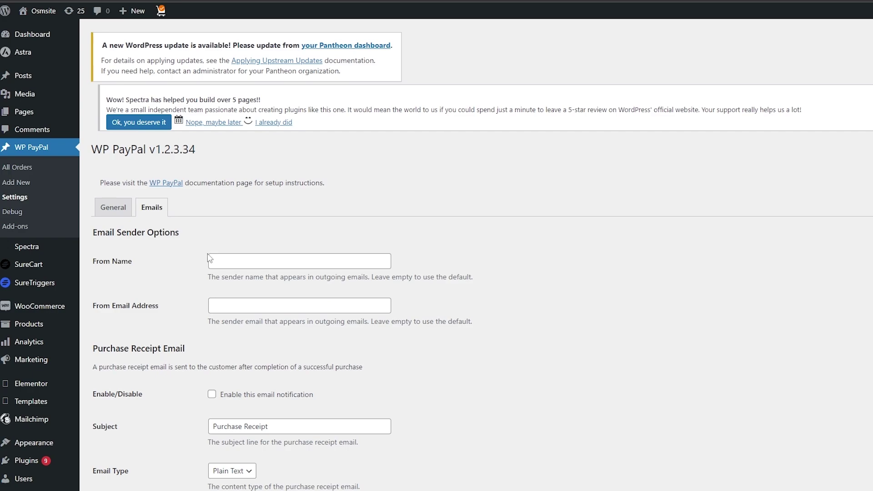
{"action": "scroll", "coordinate": [209, 258], "scroll_direction": "down", "scroll_amount": 3}
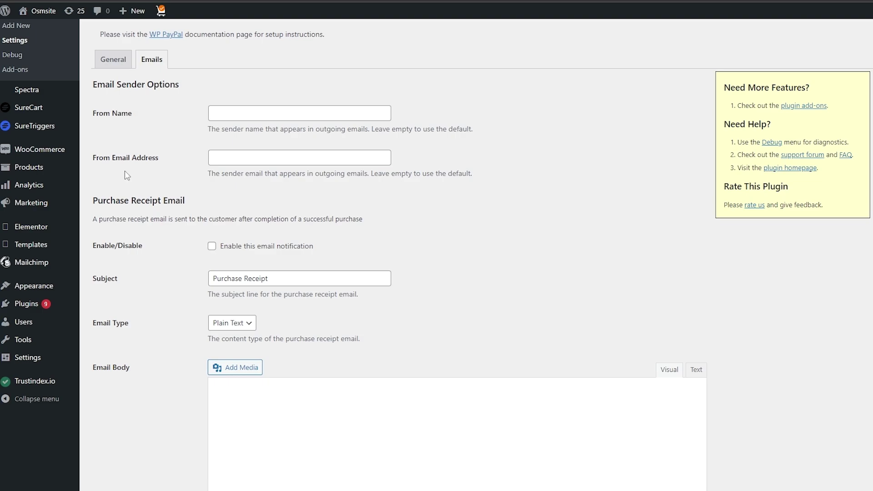
{"action": "scroll", "coordinate": [241, 268], "scroll_direction": "up", "scroll_amount": 3}
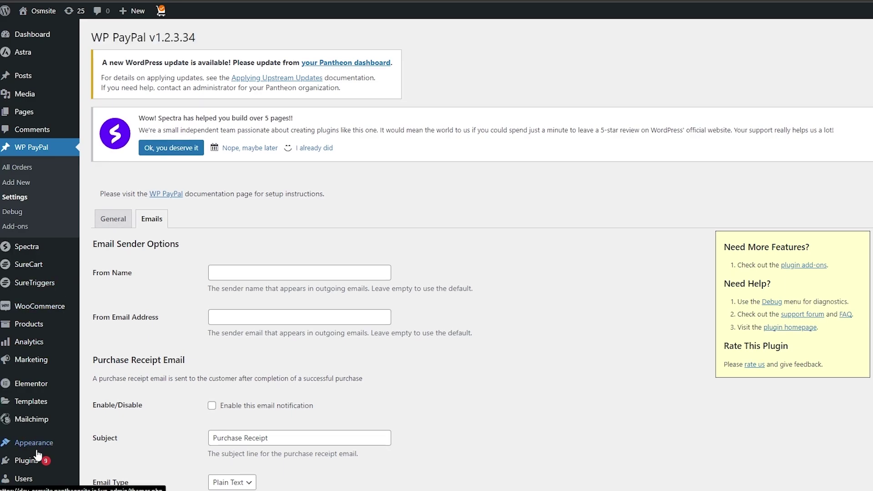
{"action": "mouse_move", "coordinate": [37, 467]}
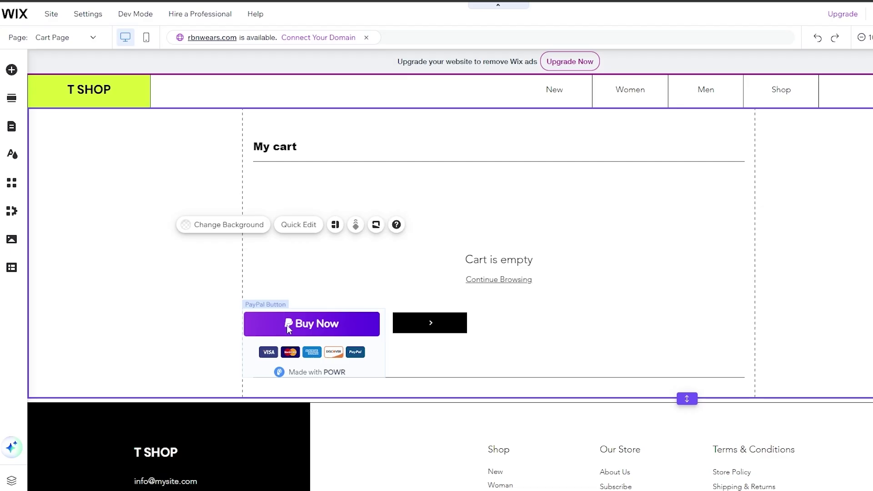
{"action": "left_click", "coordinate": [264, 320]}
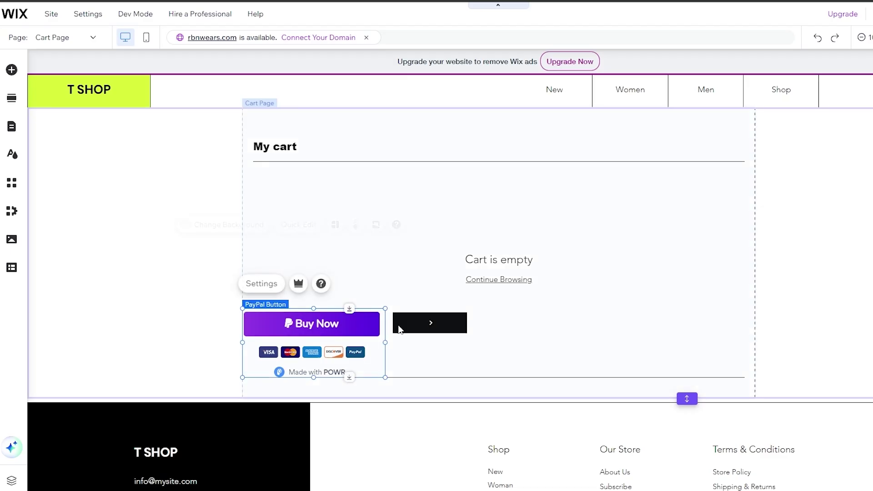
{"action": "left_click", "coordinate": [255, 285]}
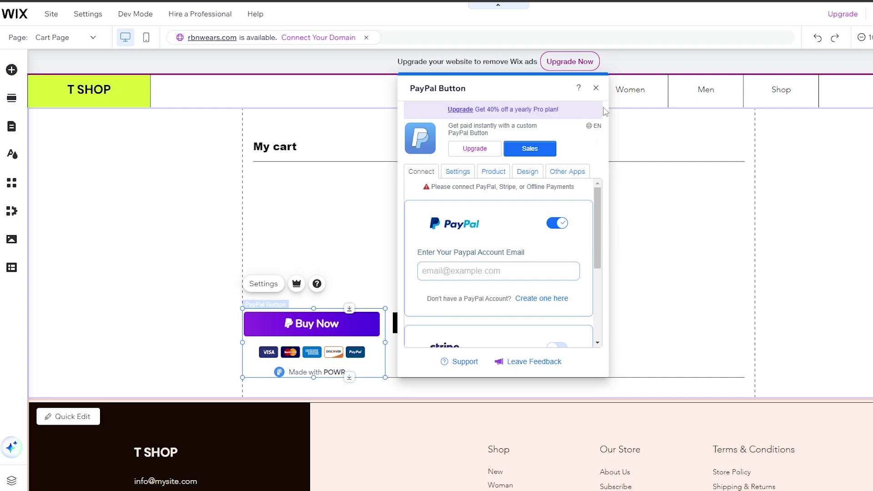
{"action": "left_click", "coordinate": [596, 89]}
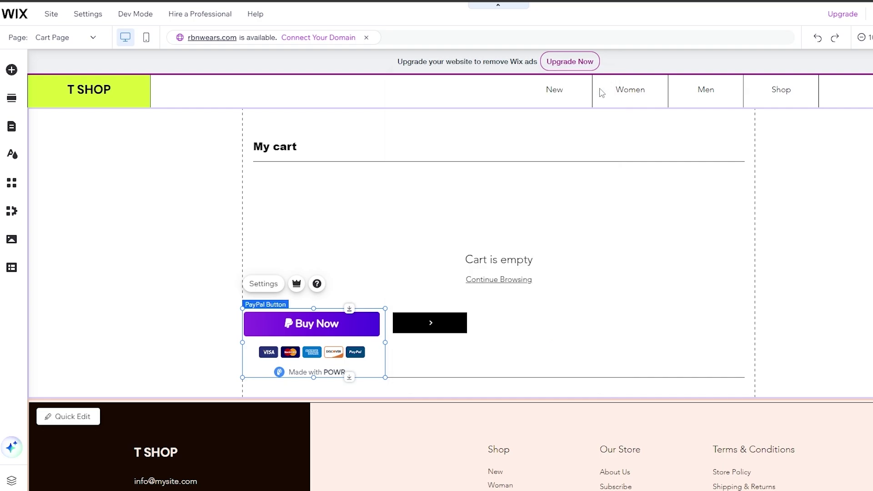